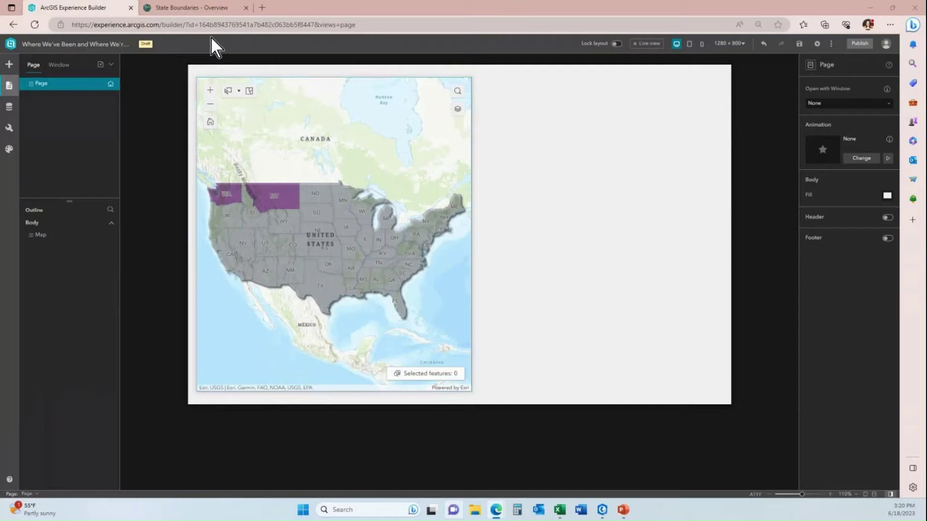
# Step: In the State Boundaries layer's item settings, enable keeping track of who edited the data and save the feature layer settings
pyautogui.click(203, 6)
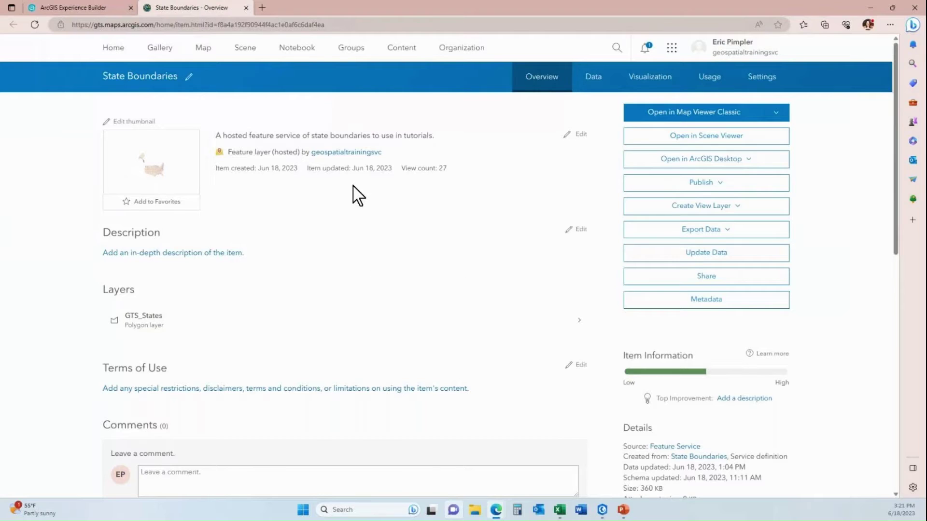
pyautogui.click(772, 80)
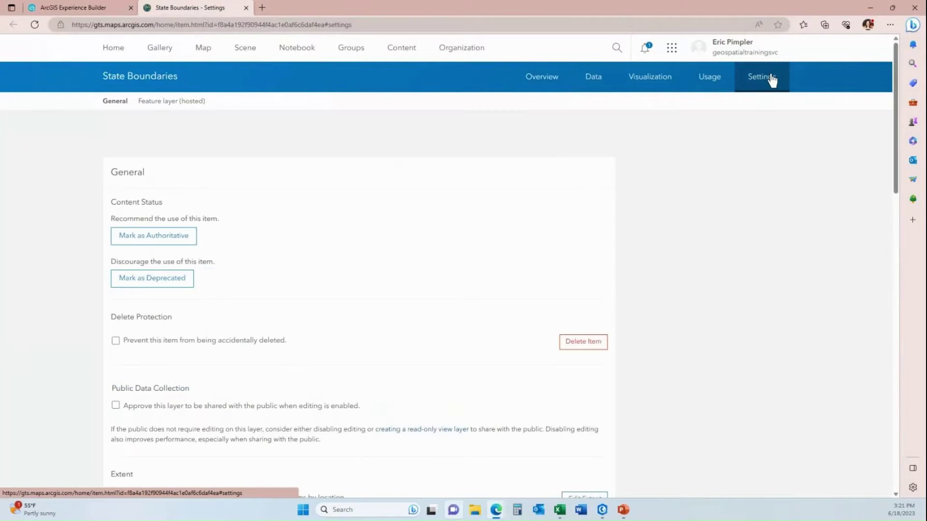
pyautogui.scroll(-8, 419, 155)
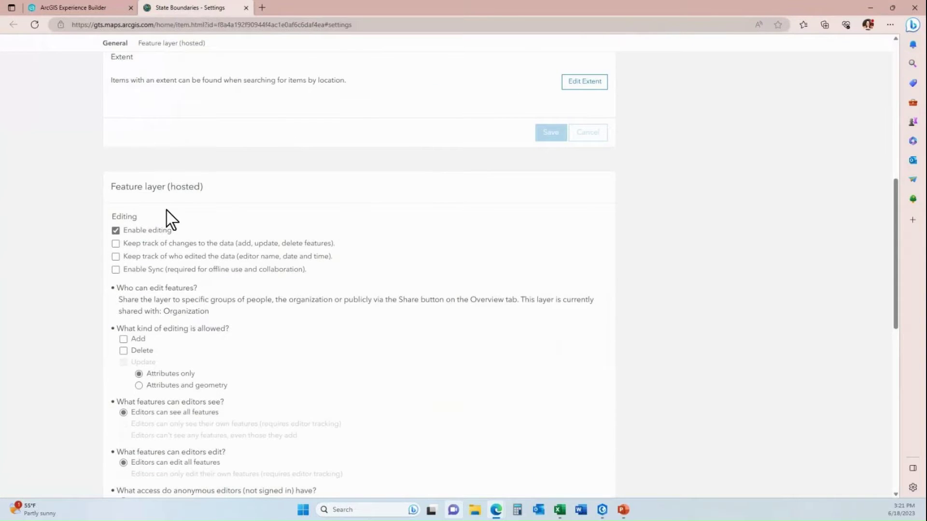
pyautogui.scroll(-1, 169, 220)
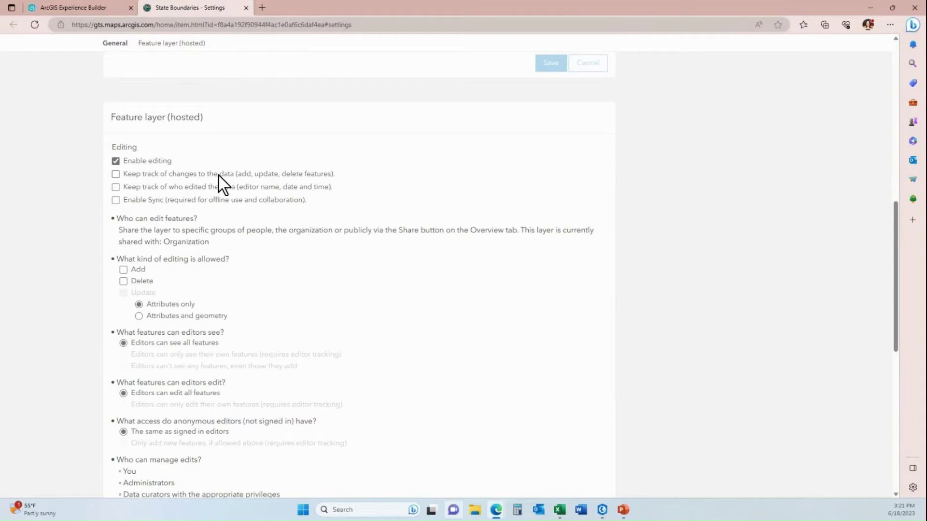
pyautogui.click(116, 187)
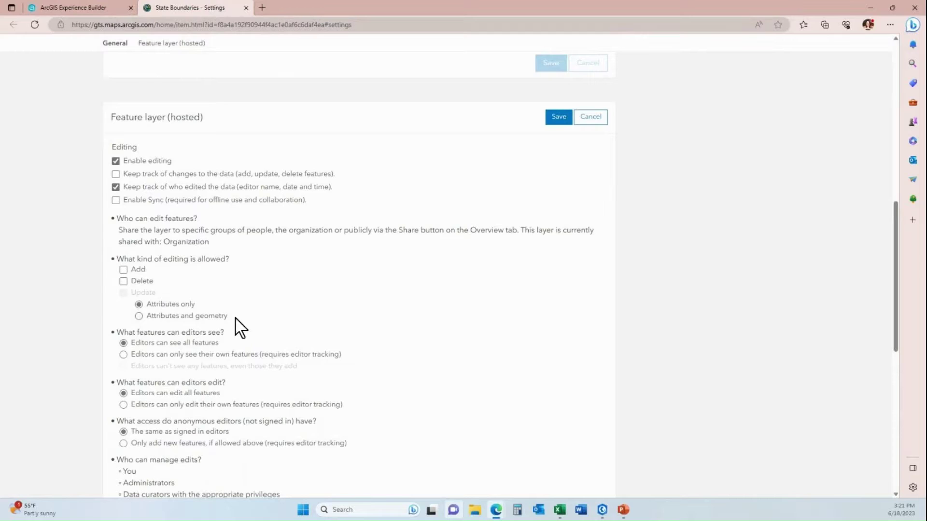
pyautogui.moveTo(228, 319); pyautogui.dragTo(108, 261)
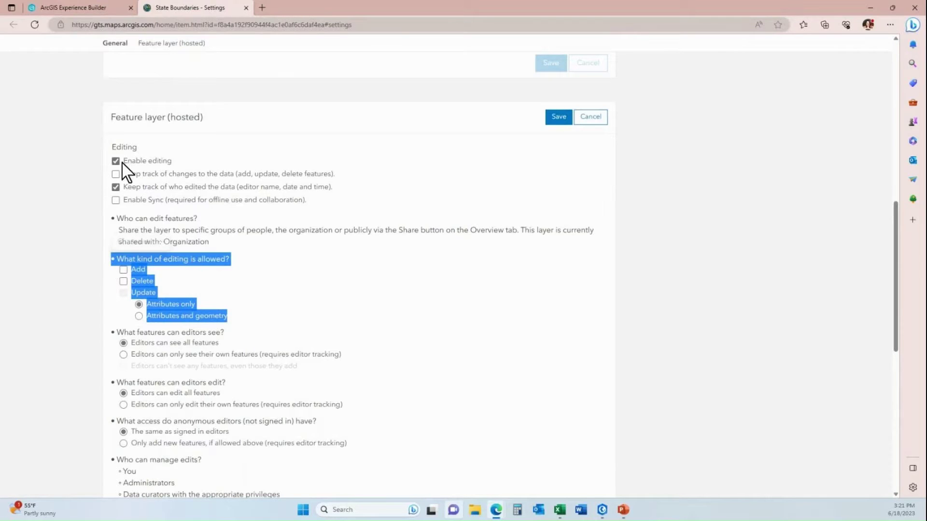
pyautogui.click(212, 259)
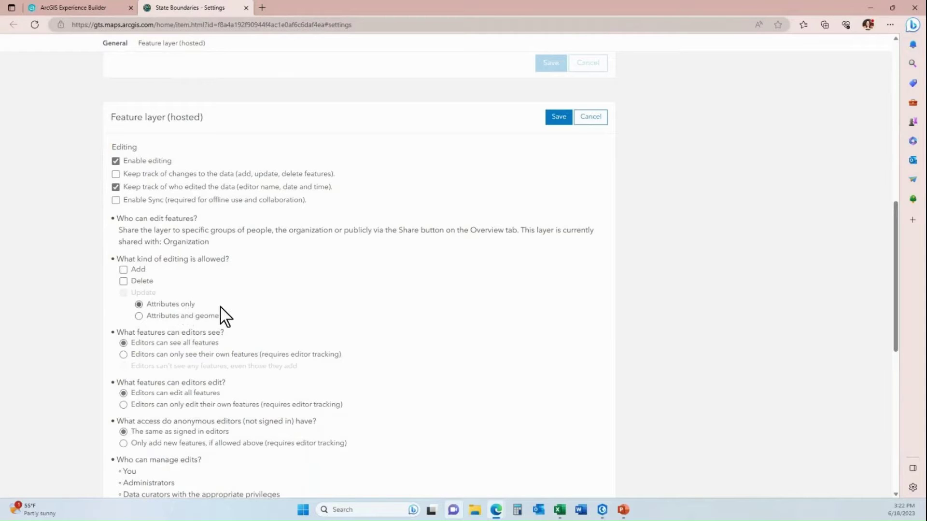
pyautogui.click(559, 117)
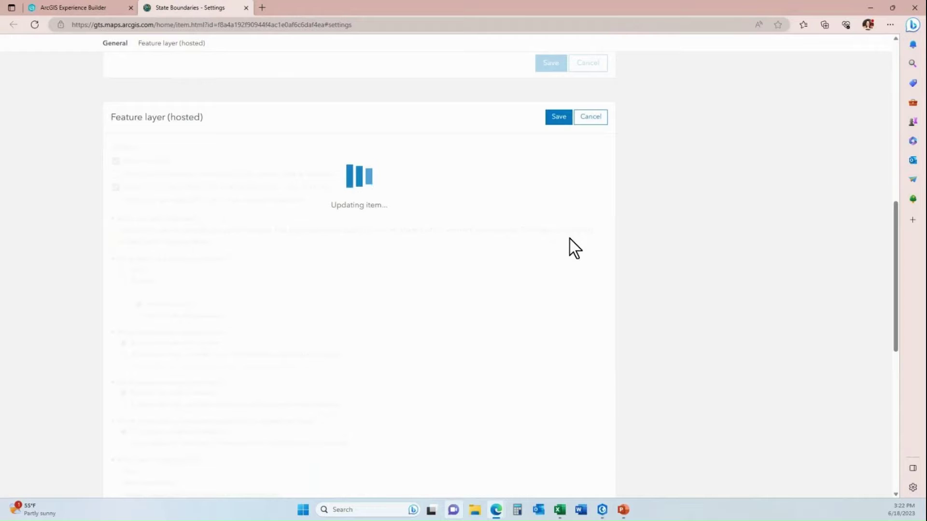
# Step: Switch to ArcGIS Experience Builder and add a Table widget to the empty area of the page beside the map
pyautogui.click(95, 7)
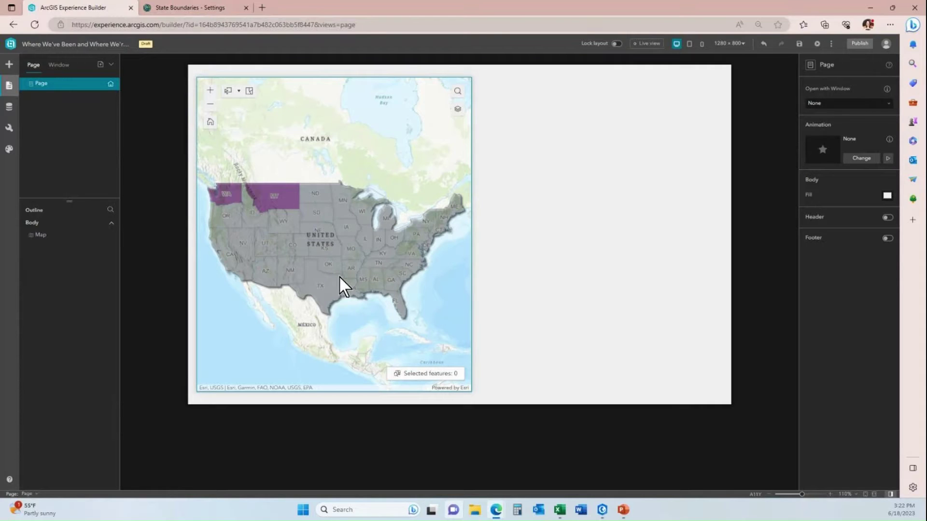
pyautogui.click(8, 66)
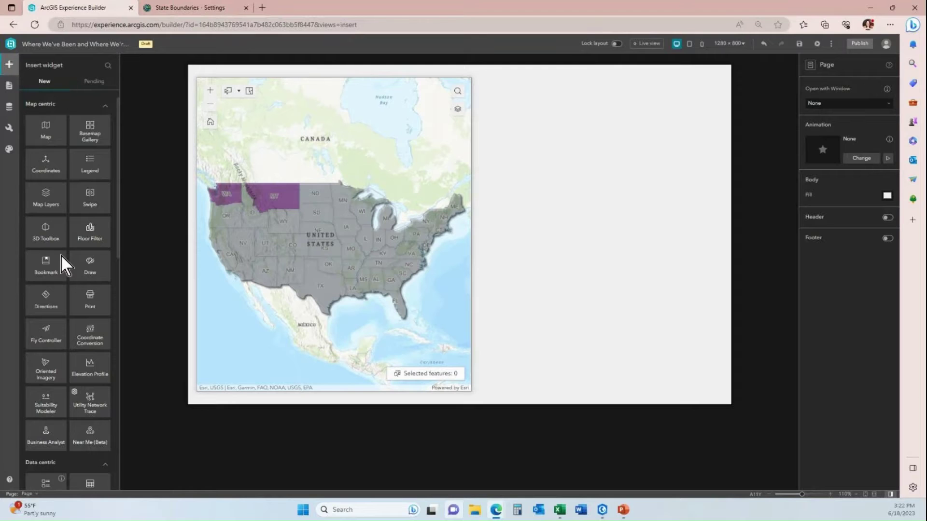
pyautogui.scroll(-7, 76, 232)
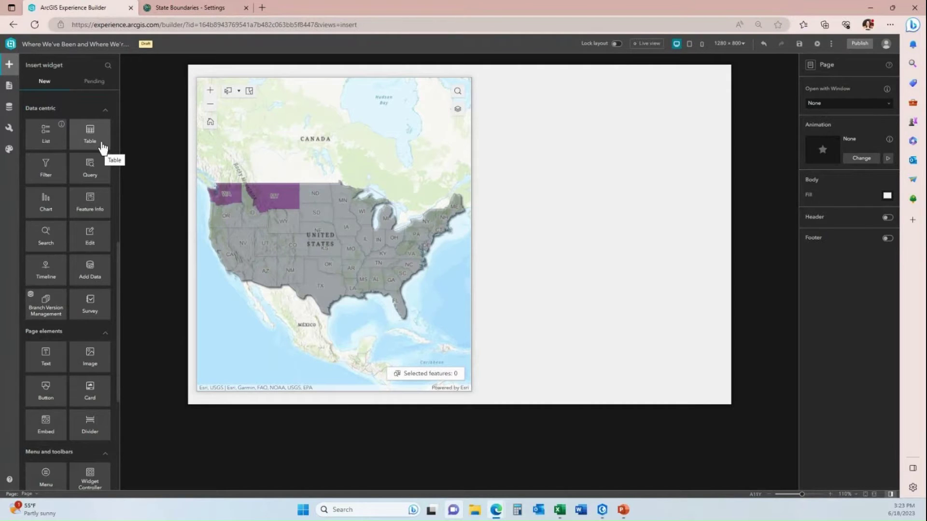
pyautogui.moveTo(99, 152); pyautogui.dragTo(602, 232)
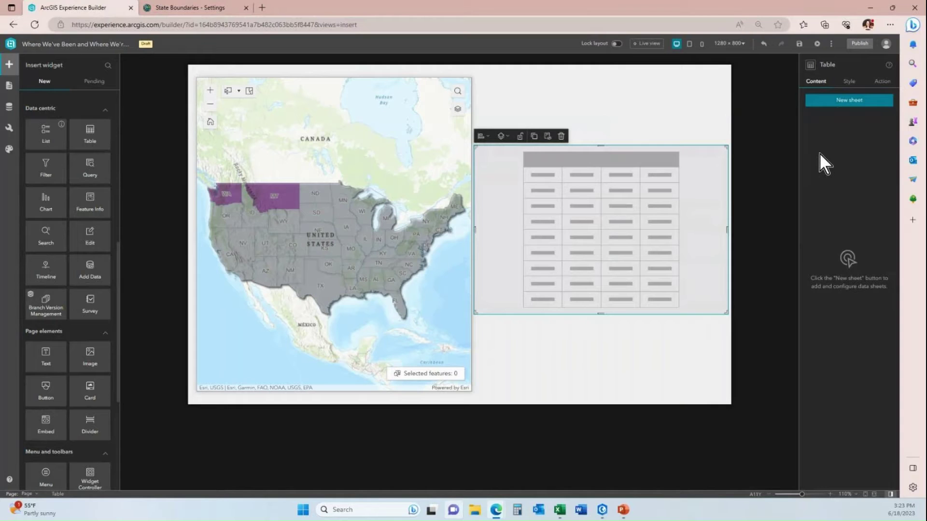
# Step: Add a table sheet from the State Boundaries layer of the Where We've Been map and label it In-Person Training
pyautogui.click(847, 102)
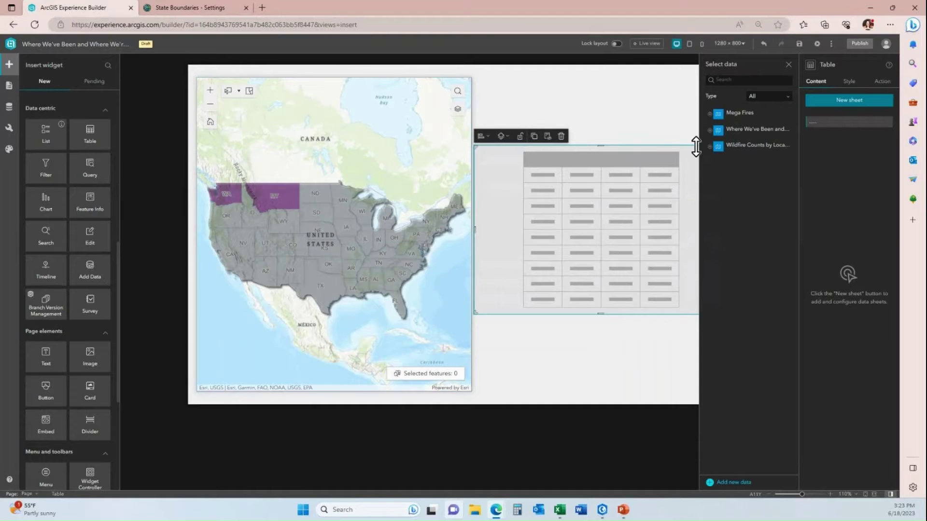
pyautogui.click(710, 129)
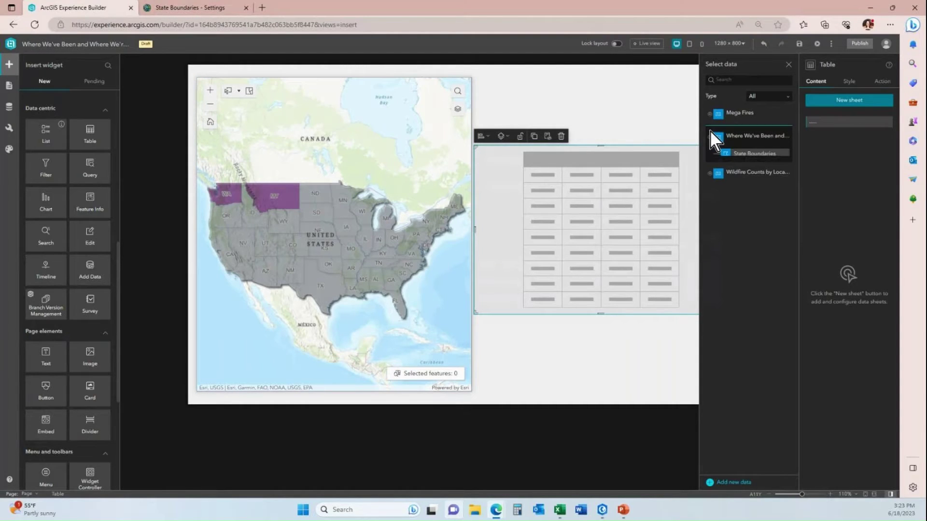
pyautogui.click(756, 155)
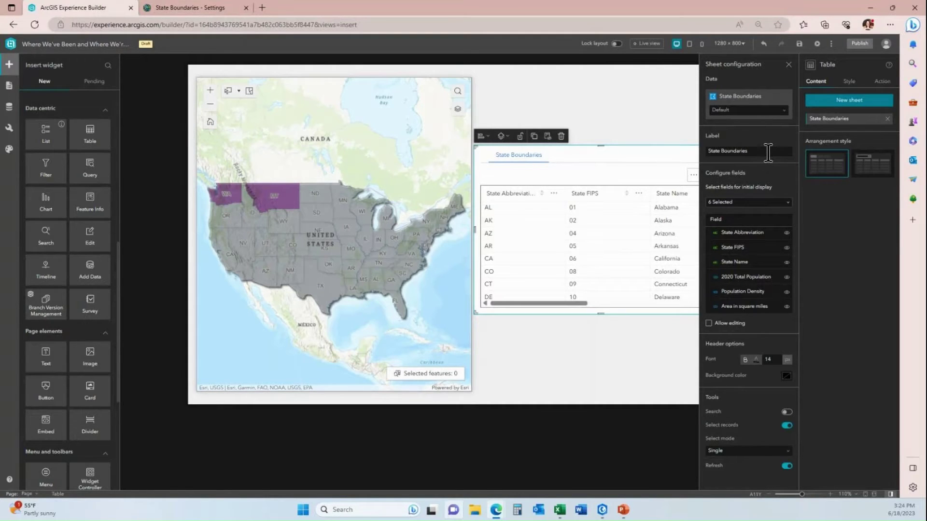
pyautogui.moveTo(768, 151); pyautogui.dragTo(687, 150)
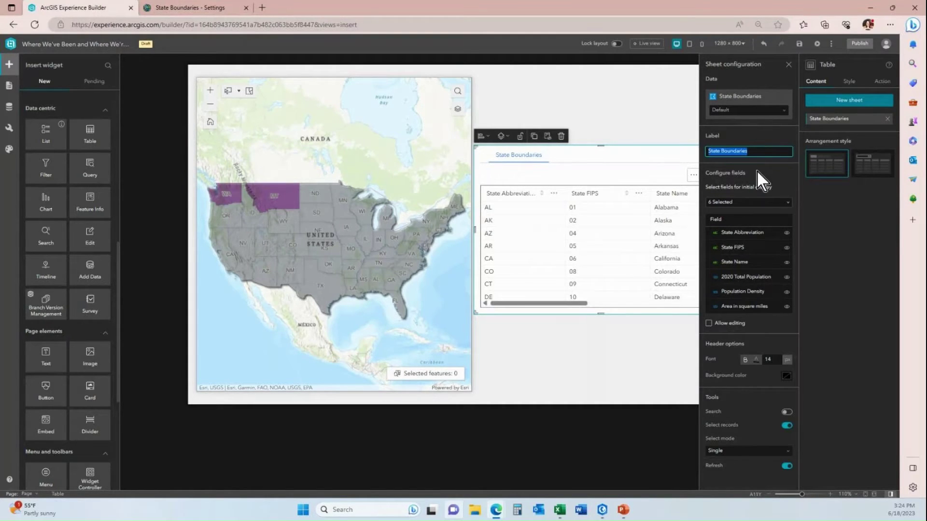
pyautogui.write('In-Person Training')
pyautogui.click(771, 168)
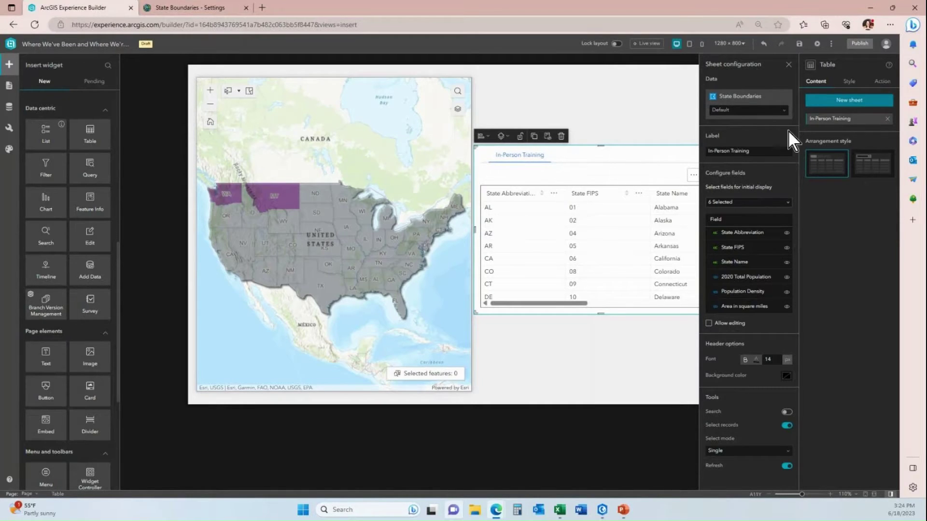
# Step: Add a second sheet to the table using the Mega Fires layer as its data
pyautogui.click(851, 102)
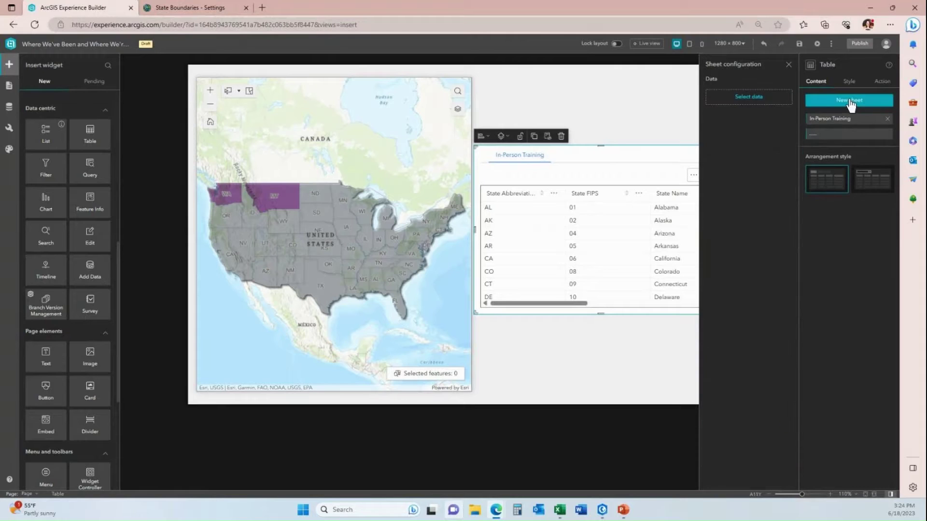
pyautogui.click(751, 102)
pyautogui.click(738, 113)
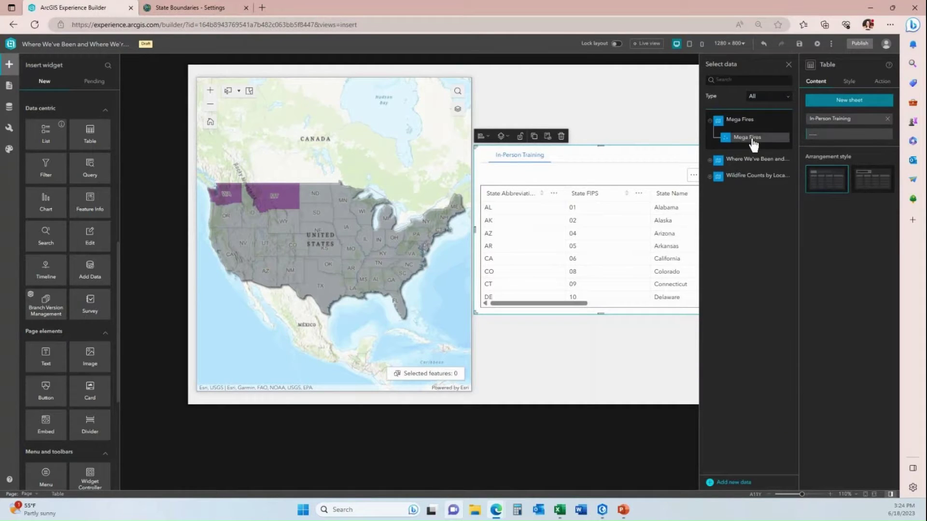
pyautogui.click(752, 139)
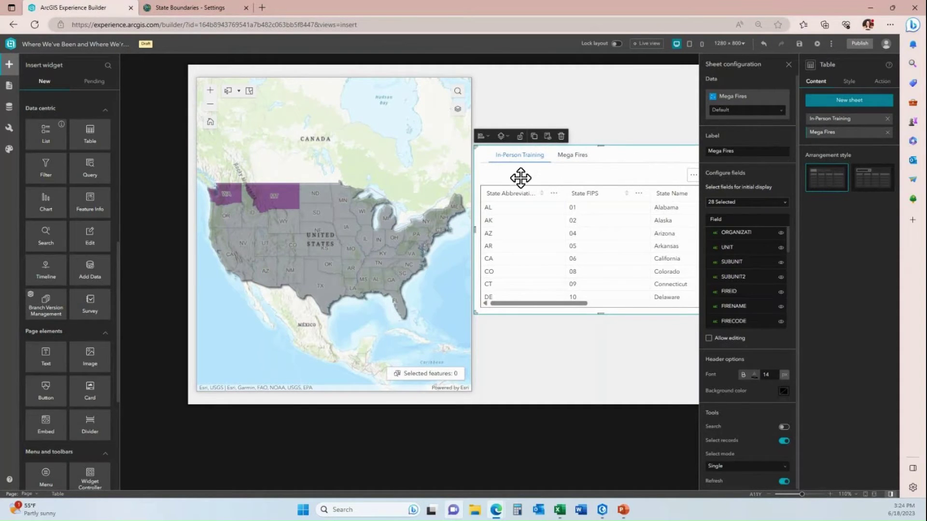
# Step: Try the dropdown arrangement style for the table sheets, restore the tabs style, and remove the Mega Fires sheet
pyautogui.click(872, 185)
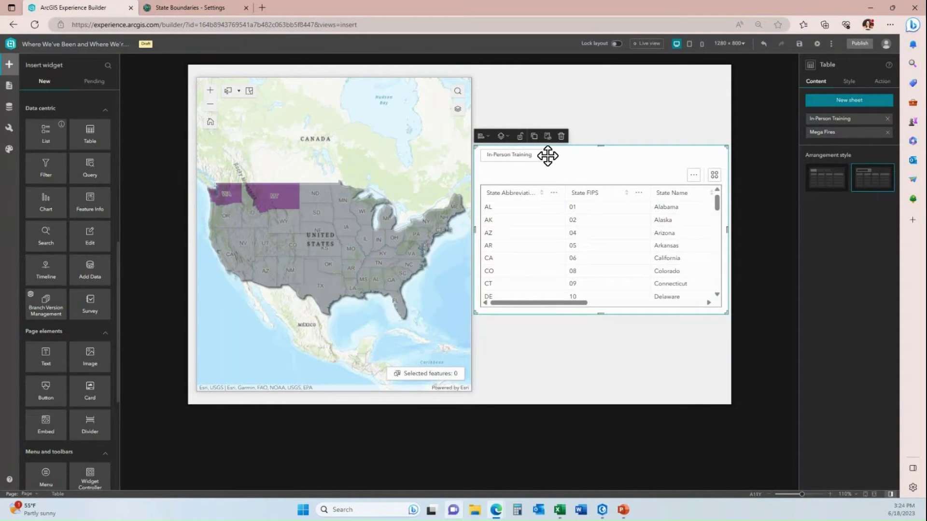
pyautogui.click(830, 177)
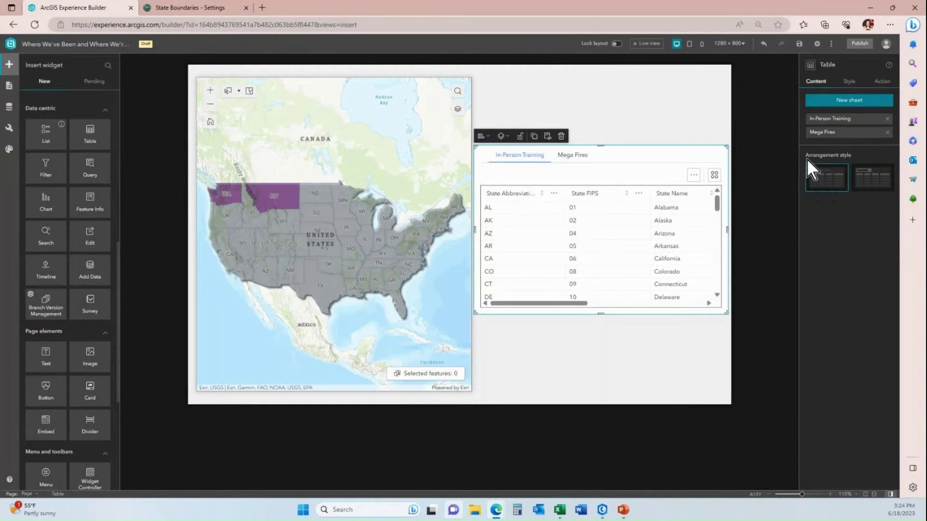
pyautogui.click(888, 134)
# Step: Limit the In-Person Training sheet's initially displayed fields to State Abbreviation, State Name and InPerson
pyautogui.click(849, 121)
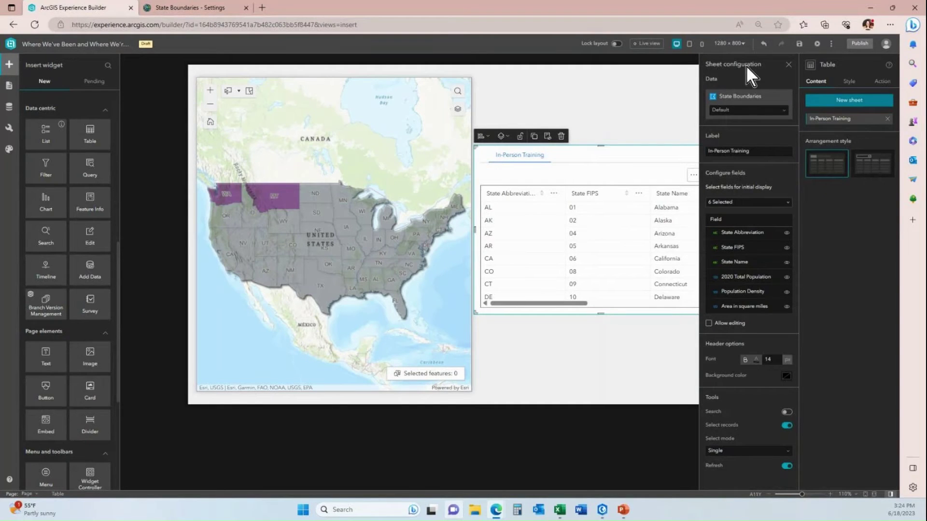
pyautogui.click(842, 122)
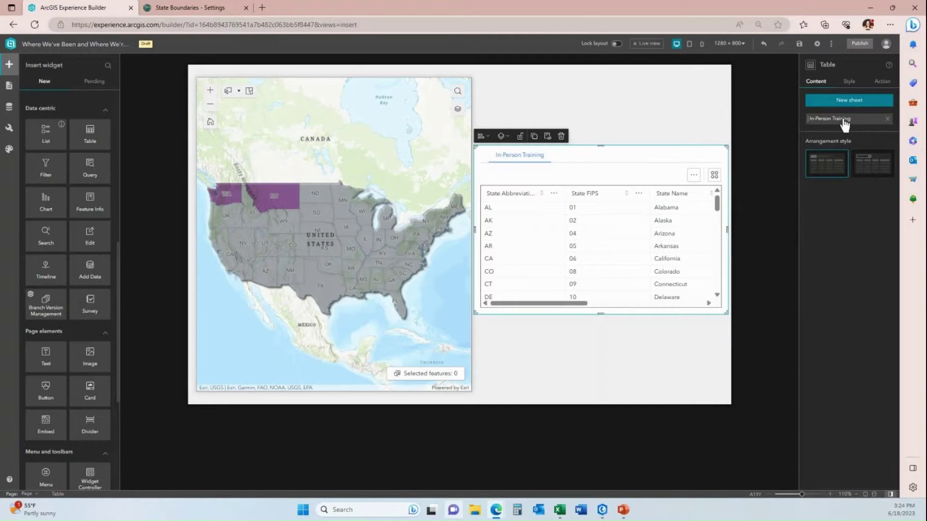
pyautogui.click(844, 122)
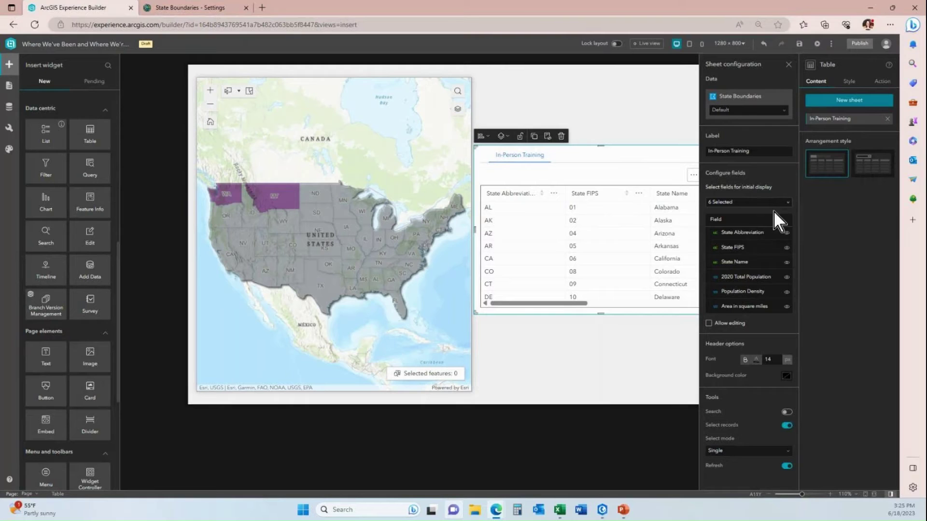
pyautogui.click(789, 204)
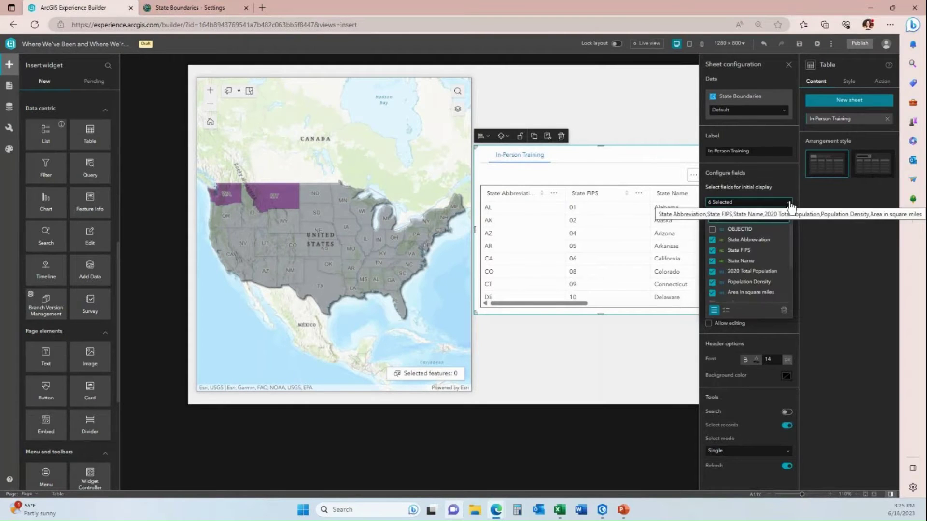
pyautogui.click(714, 251)
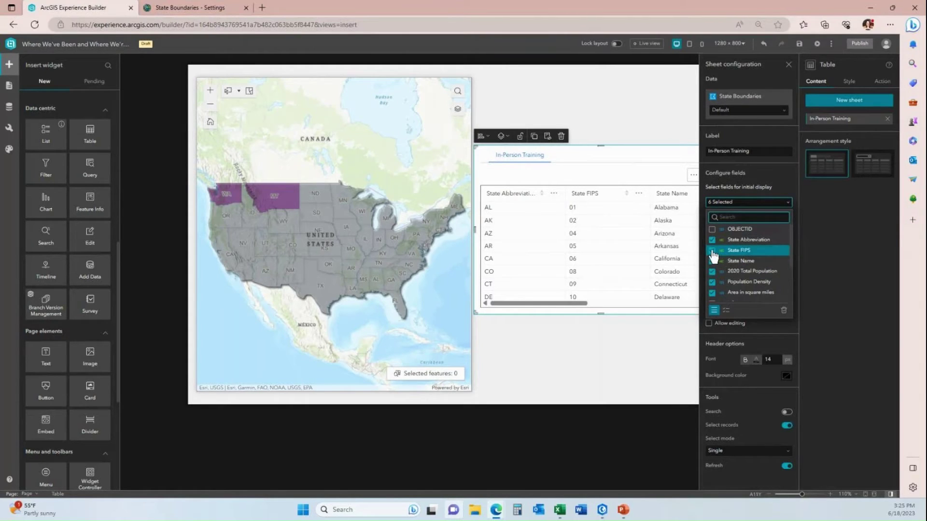
pyautogui.click(712, 274)
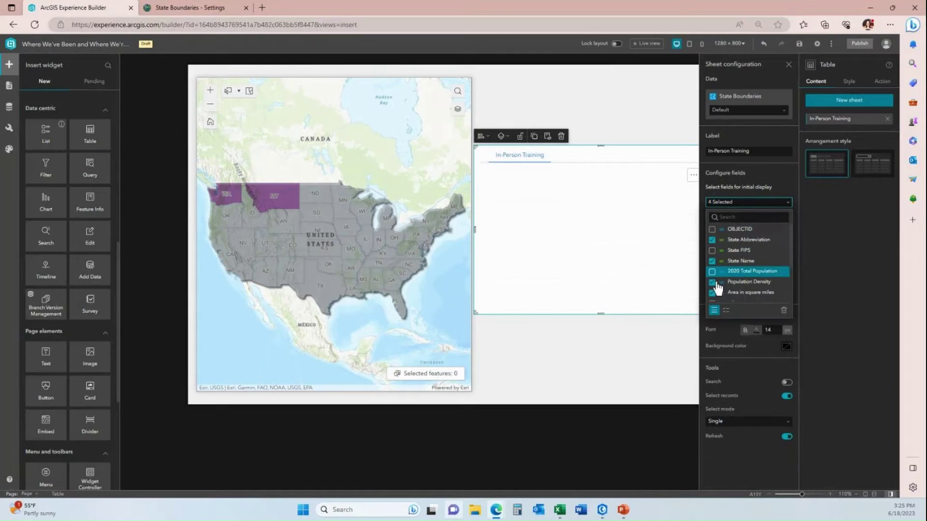
pyautogui.click(725, 283)
pyautogui.click(726, 284)
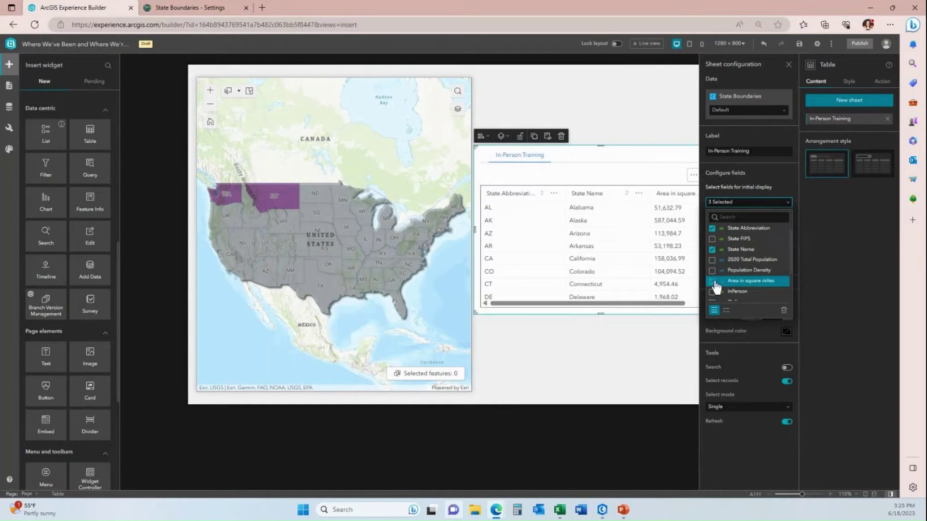
pyautogui.scroll(-1, 739, 282)
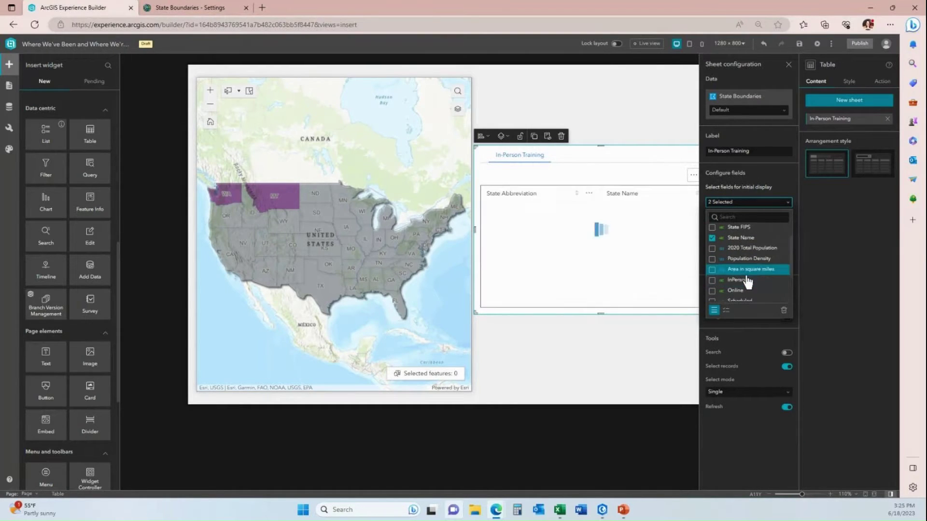
pyautogui.click(712, 281)
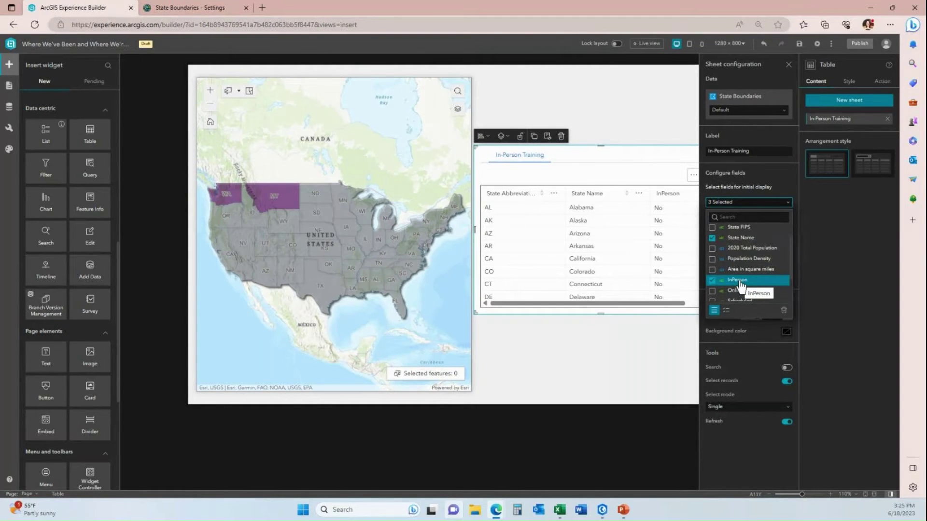
pyautogui.scroll(2, 737, 278)
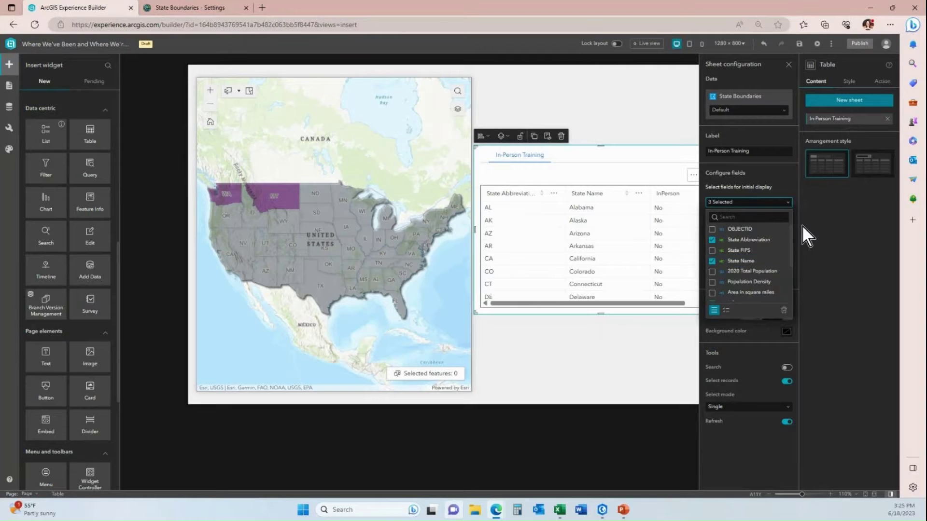
pyautogui.click(788, 202)
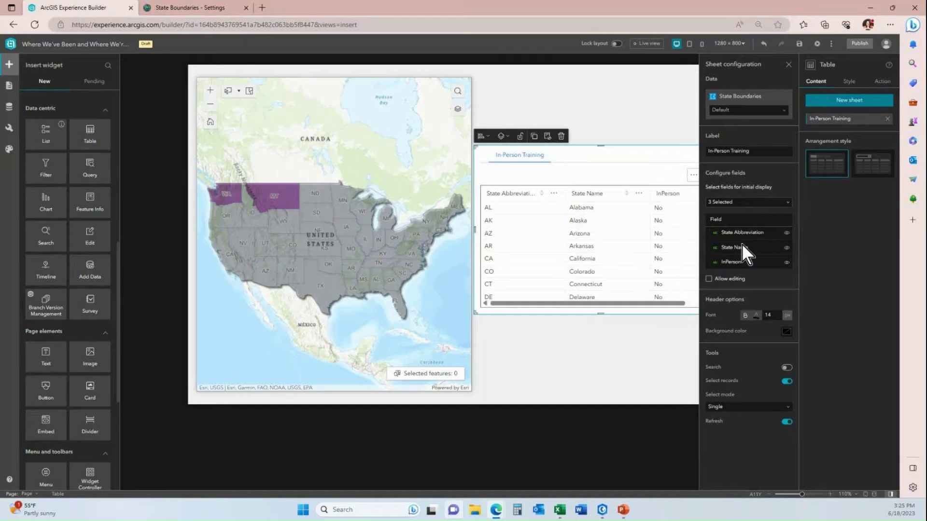
# Step: Check the editing options in the State Boundaries layer settings and return to the table's sheet configuration in Experience Builder
pyautogui.moveTo(735, 234)
pyautogui.click(212, 9)
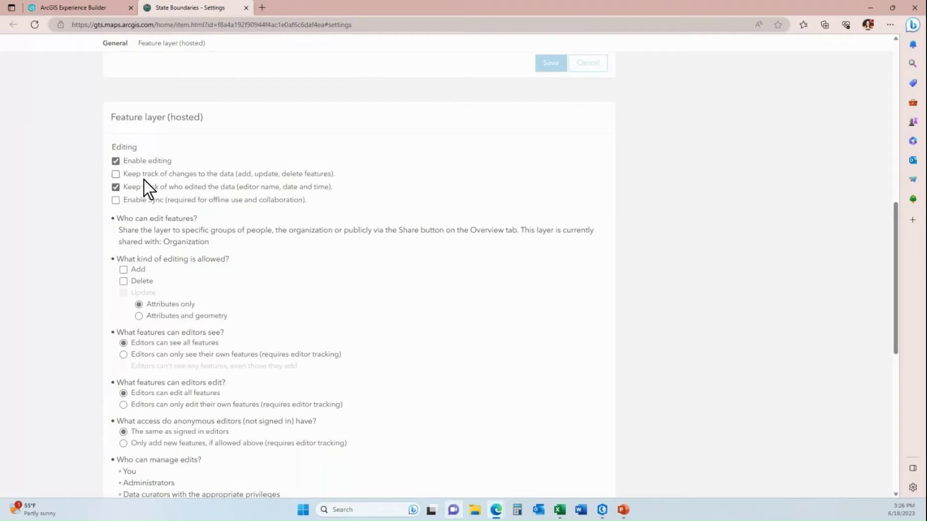
pyautogui.click(107, 9)
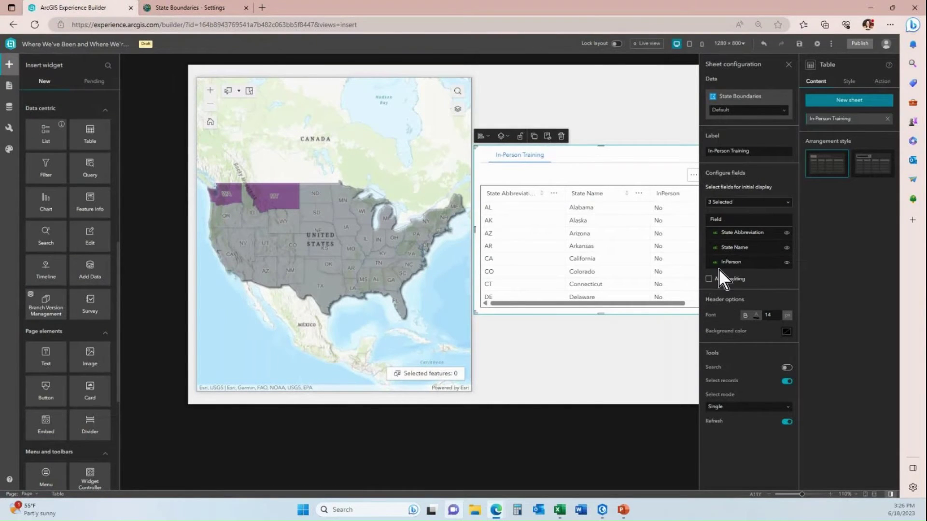
# Step: Allow editing of only the InPerson field in the In-Person Training sheet and set the header background color to Danger-200 (#ff94a1)
pyautogui.click(708, 279)
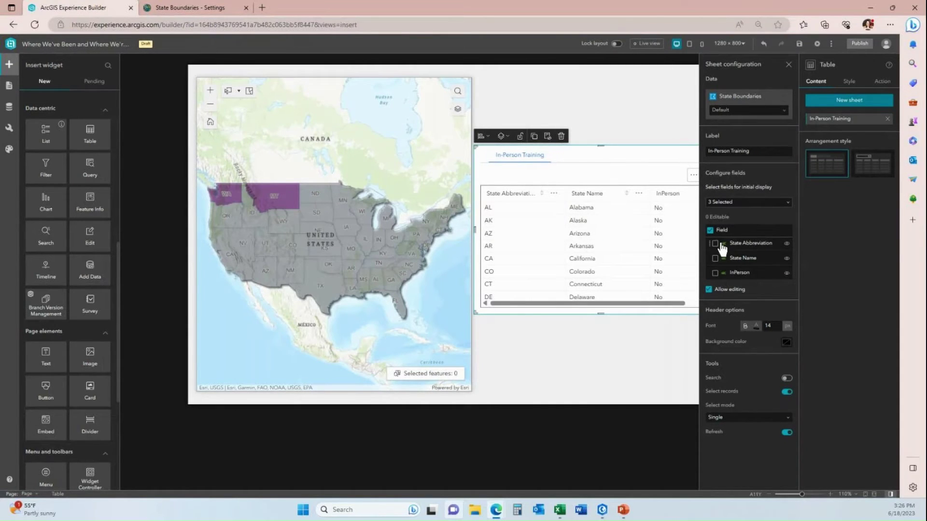
pyautogui.click(716, 274)
pyautogui.click(787, 343)
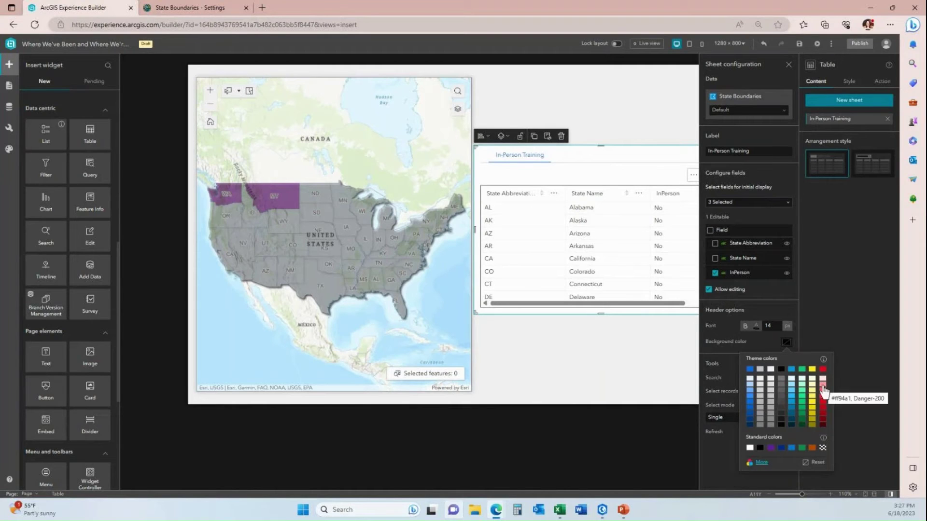
pyautogui.click(823, 385)
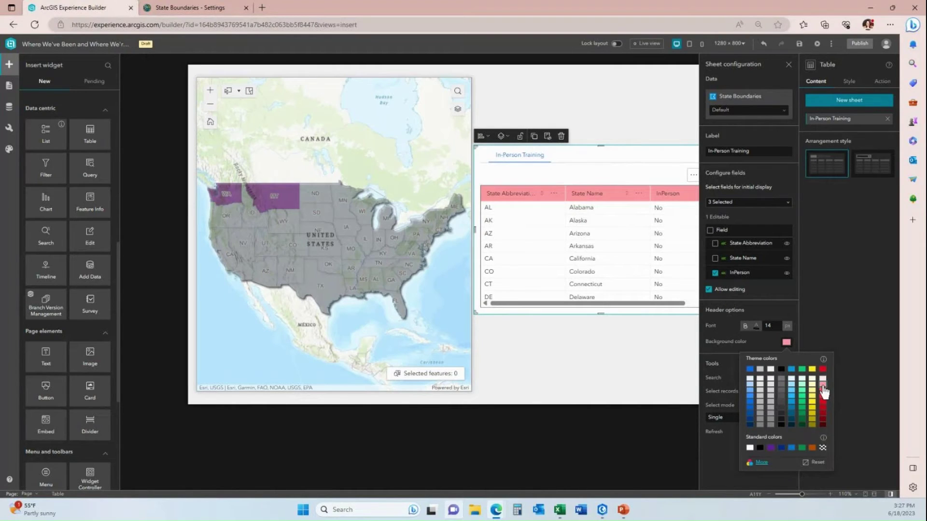
pyautogui.click(839, 300)
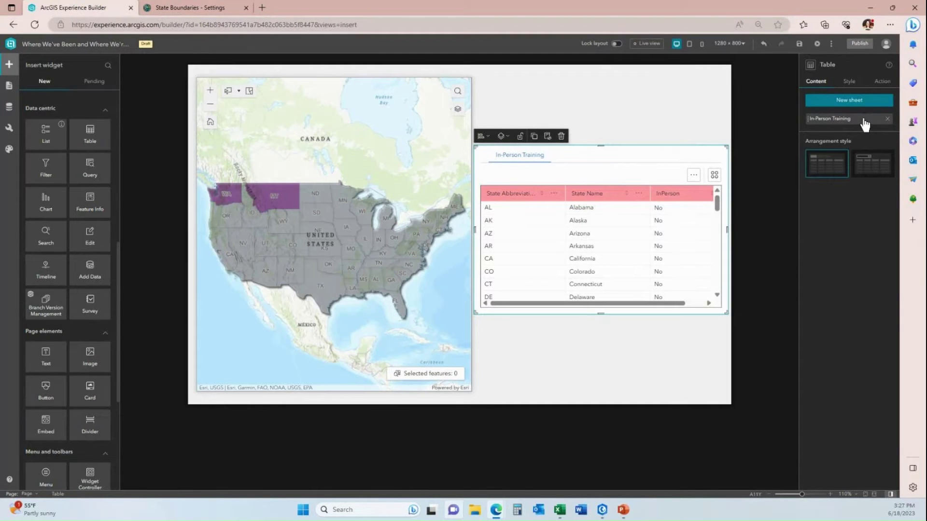
# Step: Enable search on the In-Person Training sheet for State Abbreviation and State Name, with the hint "Search State Name"
pyautogui.click(843, 125)
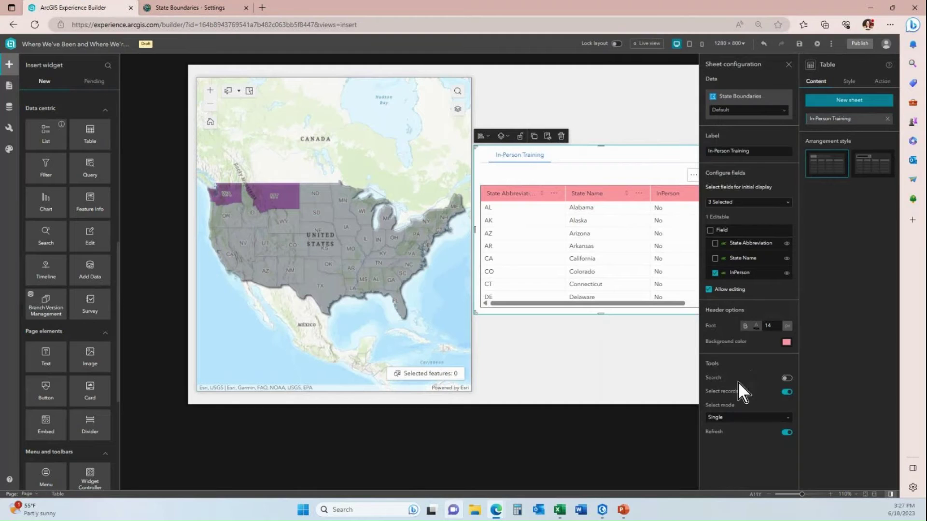
pyautogui.click(787, 378)
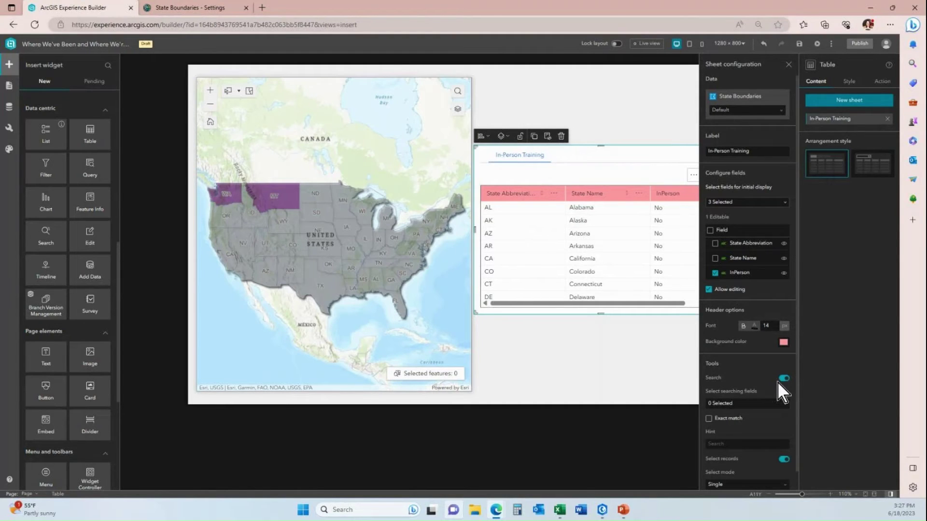
pyautogui.click(786, 410)
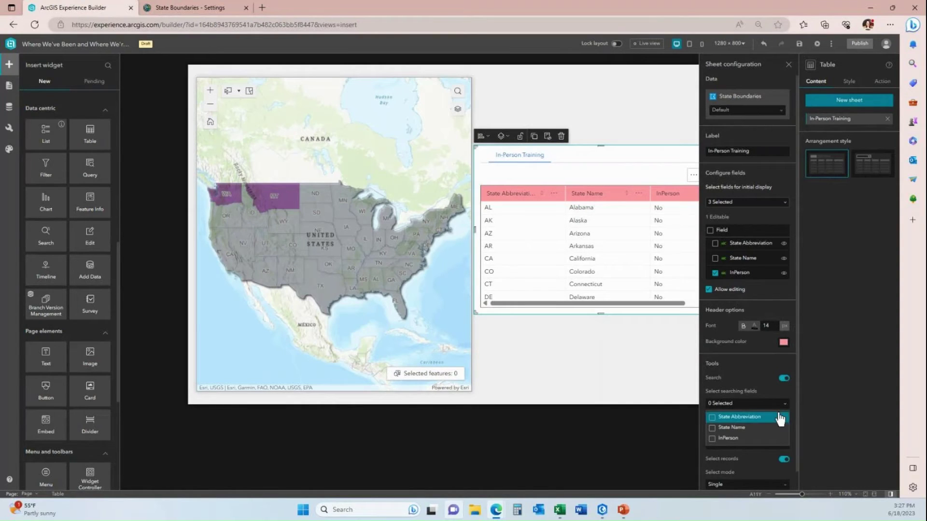
pyautogui.click(712, 419)
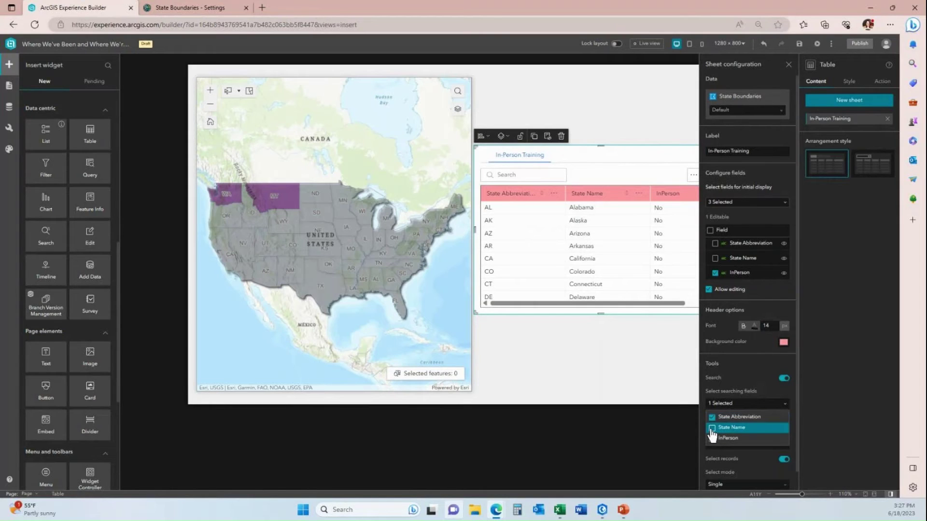
pyautogui.click(713, 430)
pyautogui.click(713, 429)
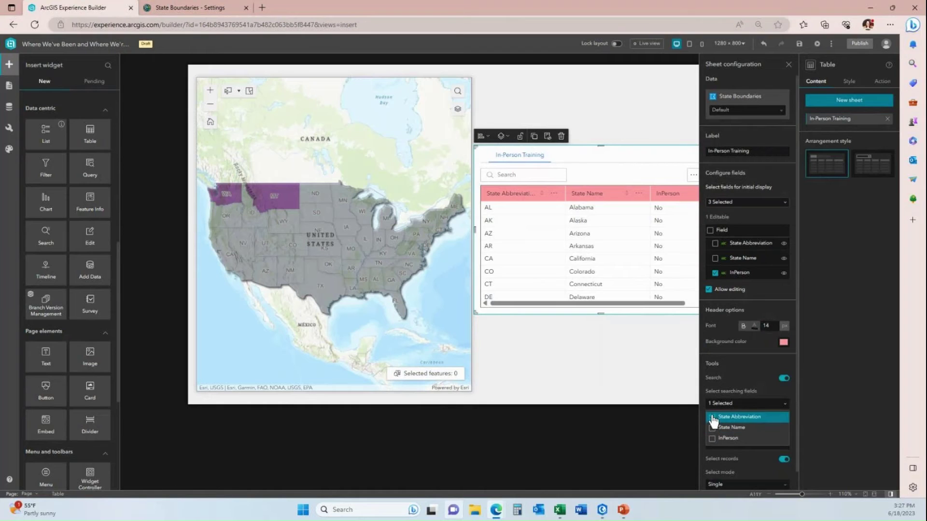
pyautogui.click(713, 420)
pyautogui.click(712, 418)
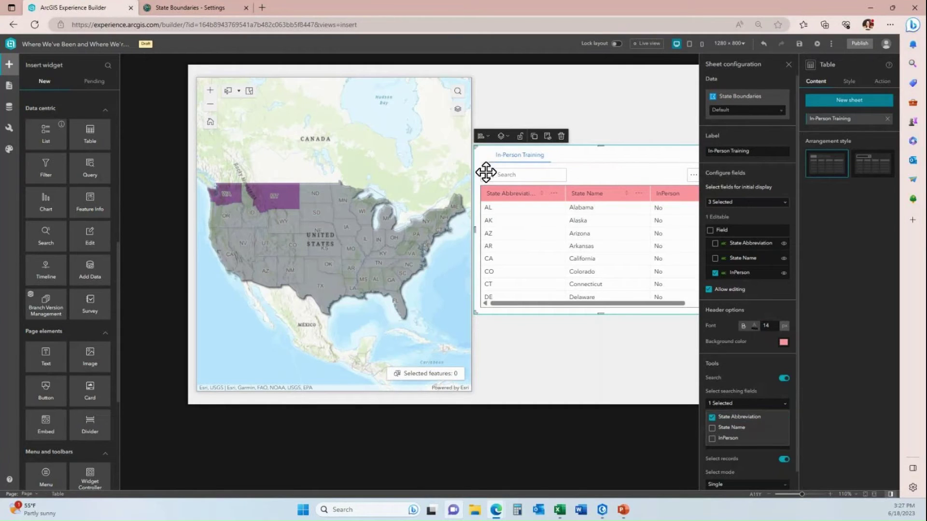
pyautogui.click(712, 429)
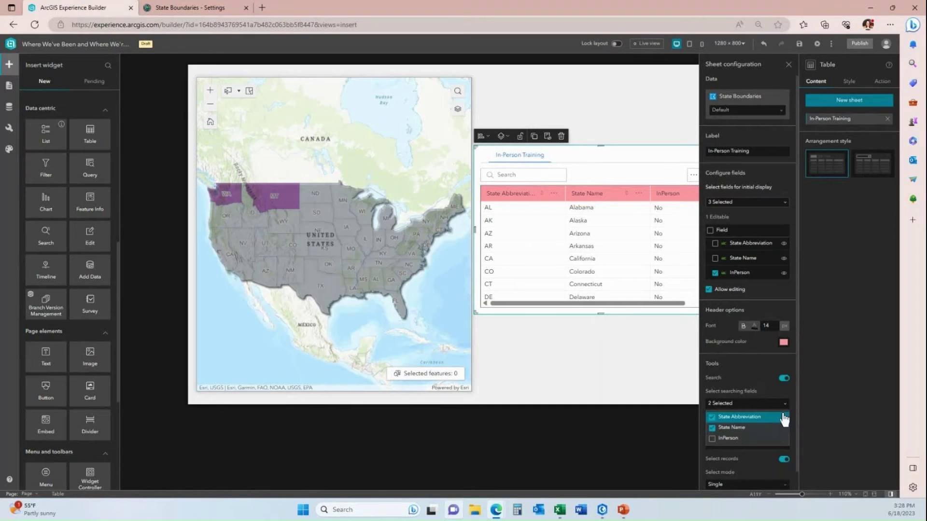
pyautogui.click(712, 406)
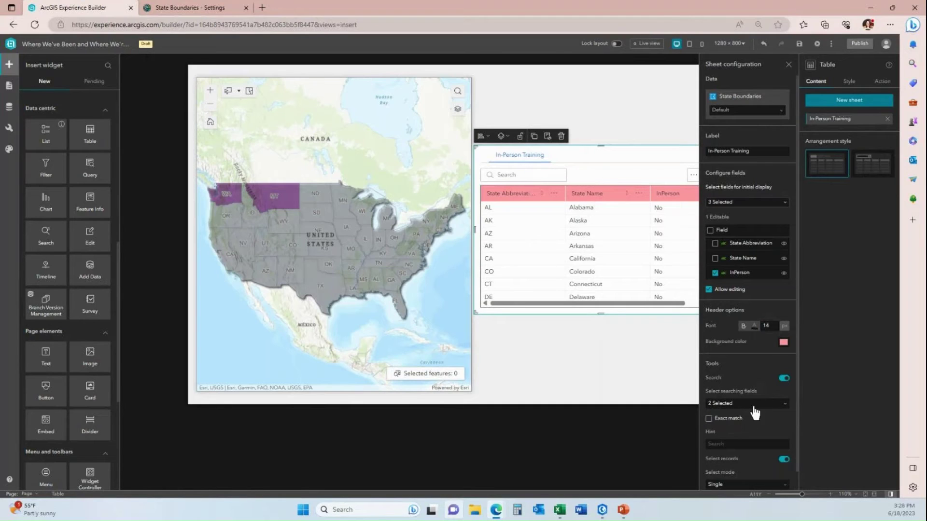
pyautogui.click(728, 443)
pyautogui.write('Search State Name')
# Step: Set the sheet's record select mode to Multiple and save the experience
pyautogui.scroll(-1, 729, 418)
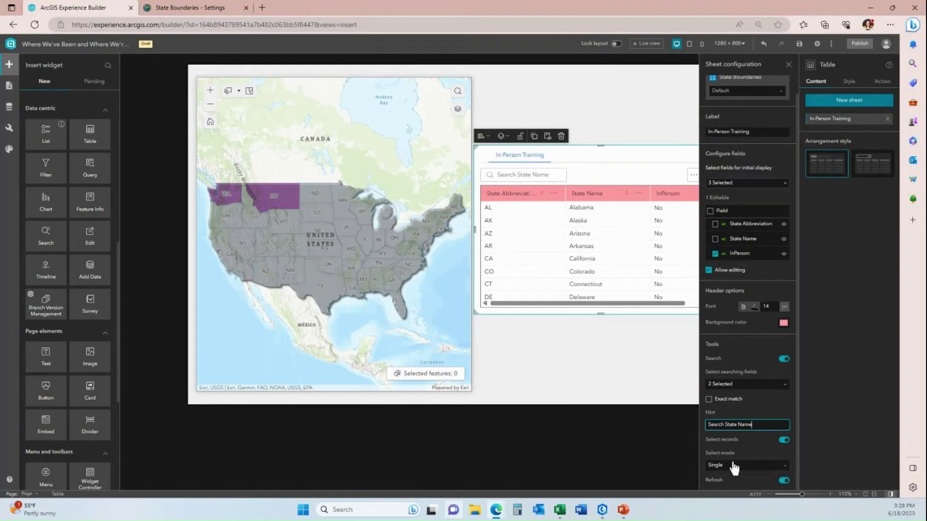
pyautogui.click(784, 466)
pyautogui.click(727, 490)
pyautogui.click(799, 44)
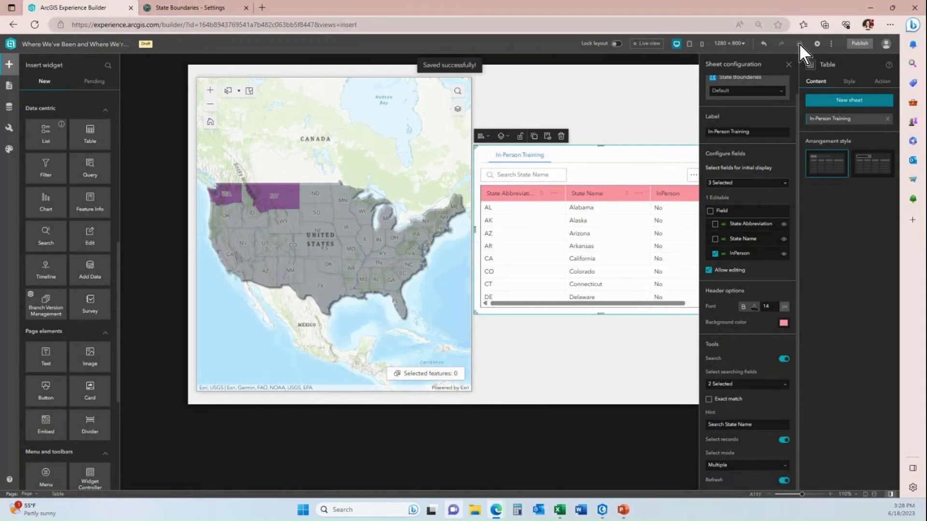
pyautogui.click(788, 65)
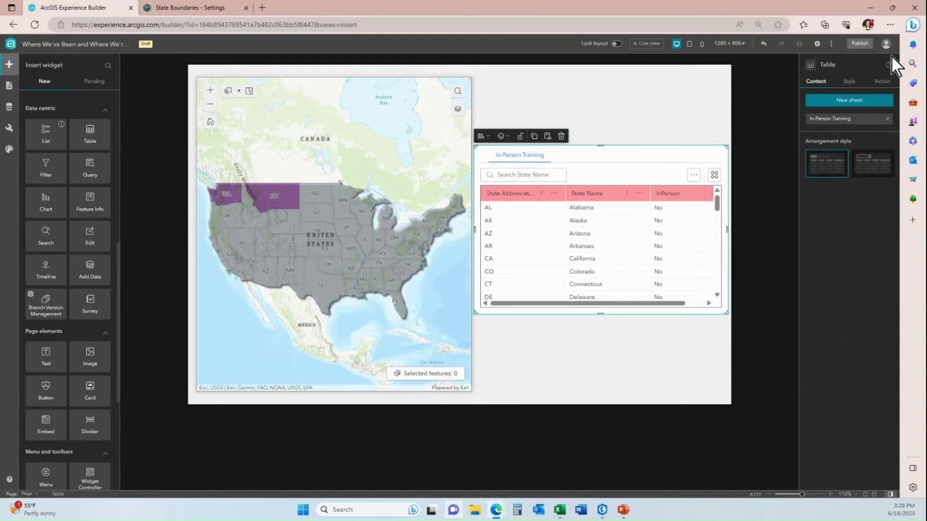
# Step: Add a record selection changes trigger to the table with a Zoom to action targeting the map
pyautogui.click(882, 83)
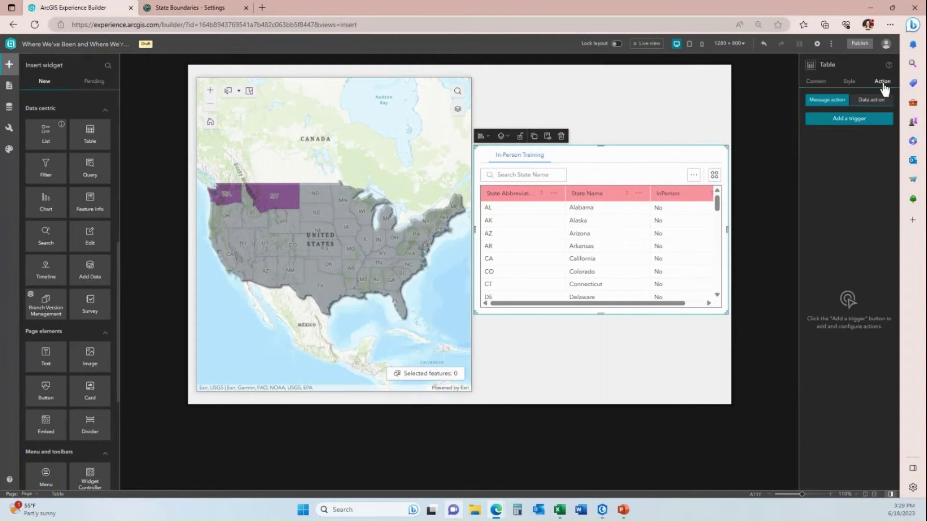
pyautogui.click(853, 121)
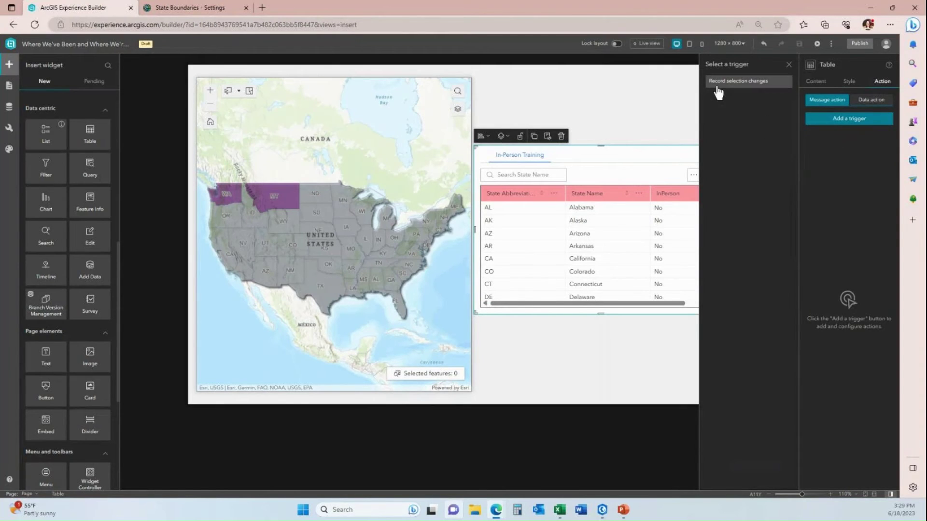
pyautogui.click(757, 82)
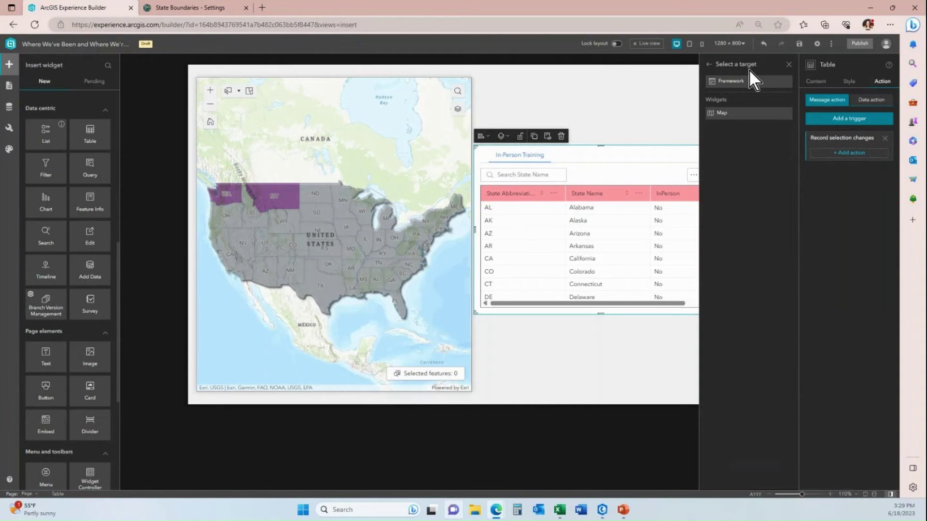
pyautogui.click(732, 114)
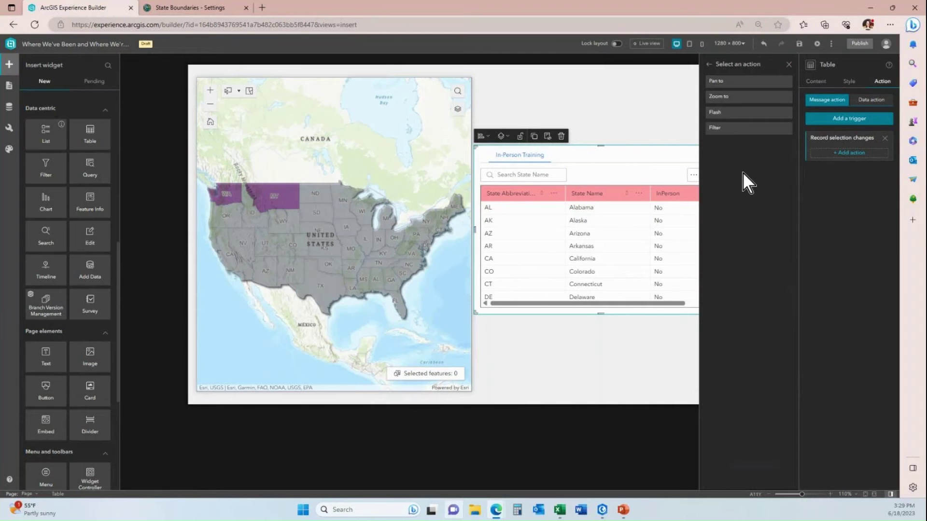
pyautogui.click(734, 98)
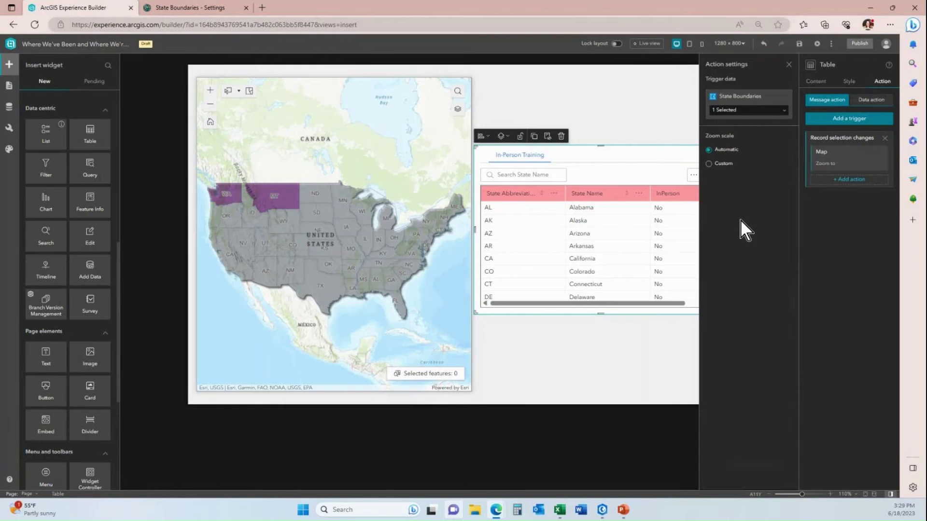
pyautogui.click(713, 165)
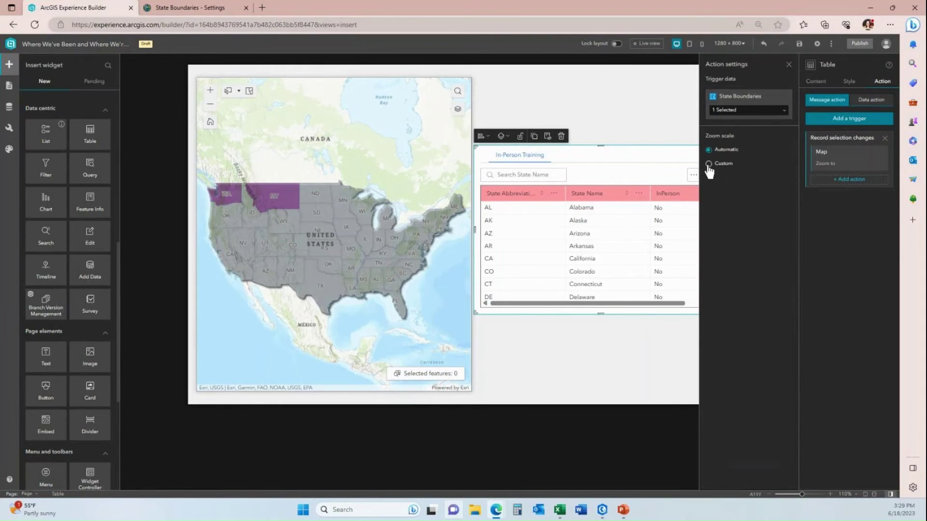
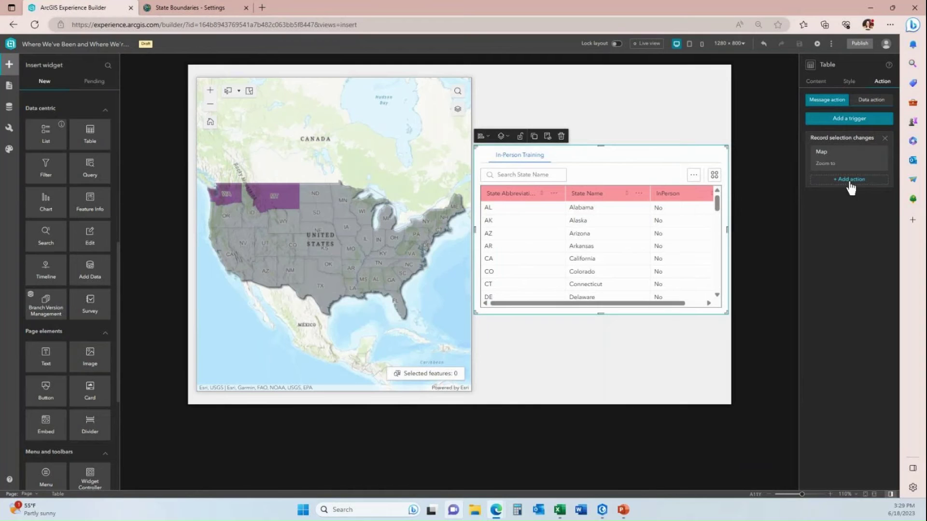
# Step: Add a Filter action on the map to the table's trigger, using State Boundaries as action data, and save the experience
pyautogui.click(852, 180)
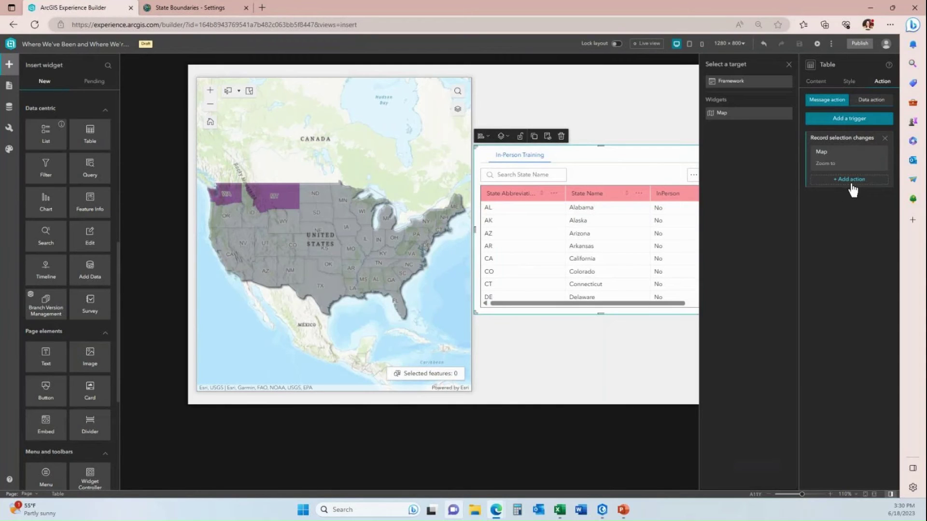
pyautogui.click(724, 114)
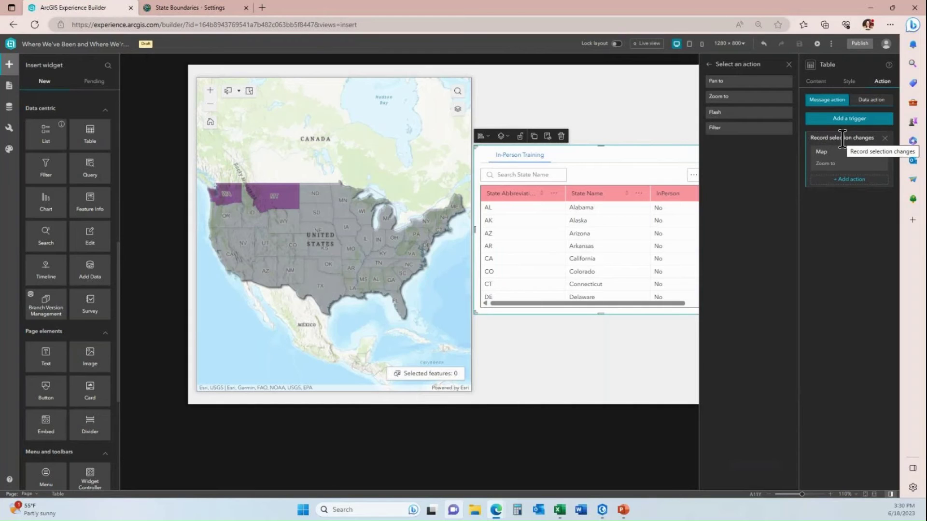
pyautogui.click(741, 131)
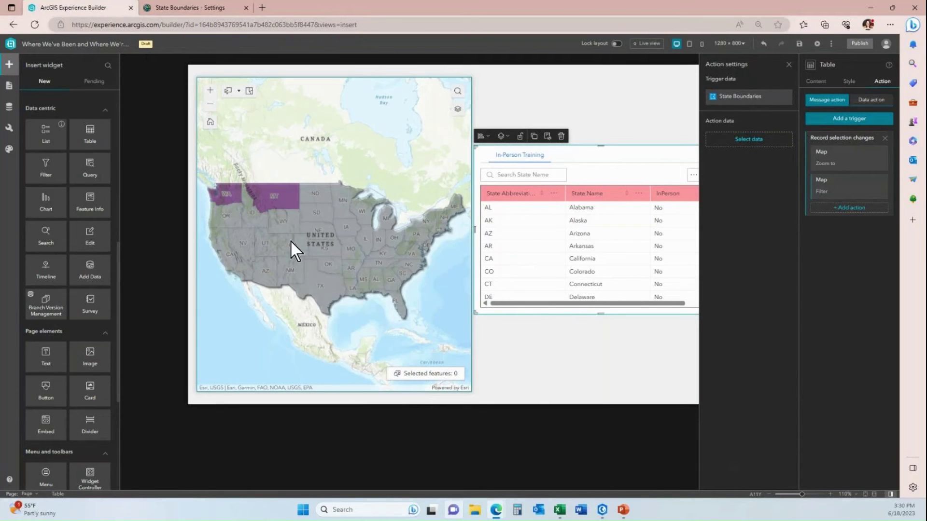
pyautogui.click(737, 143)
pyautogui.click(709, 99)
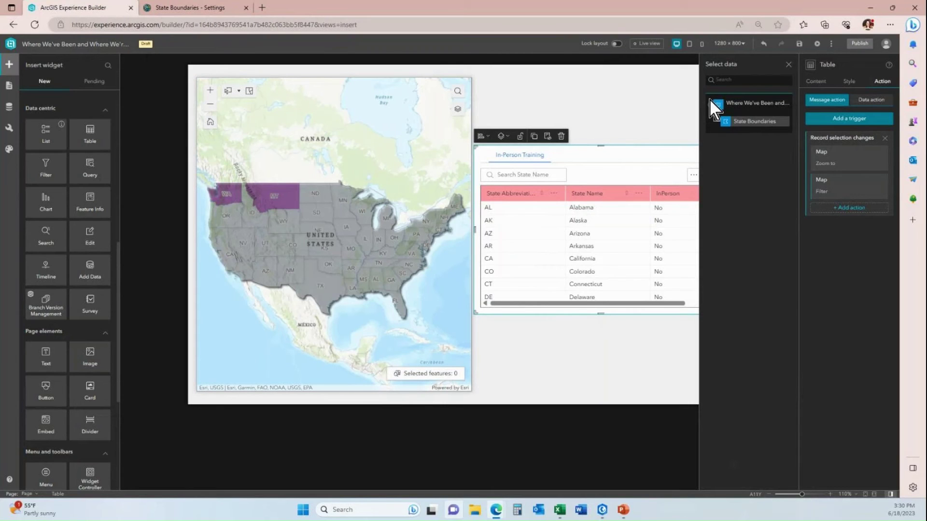
pyautogui.click(753, 122)
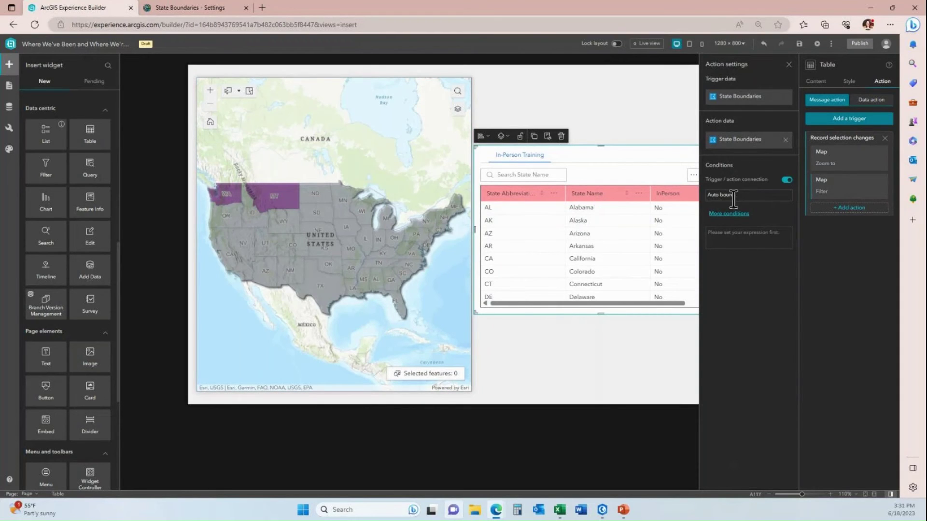
pyautogui.click(800, 45)
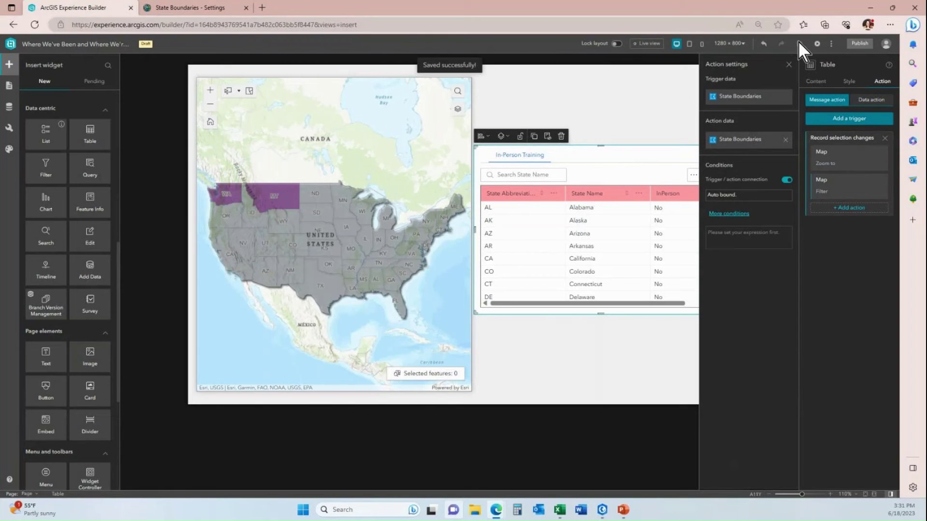
pyautogui.click(789, 64)
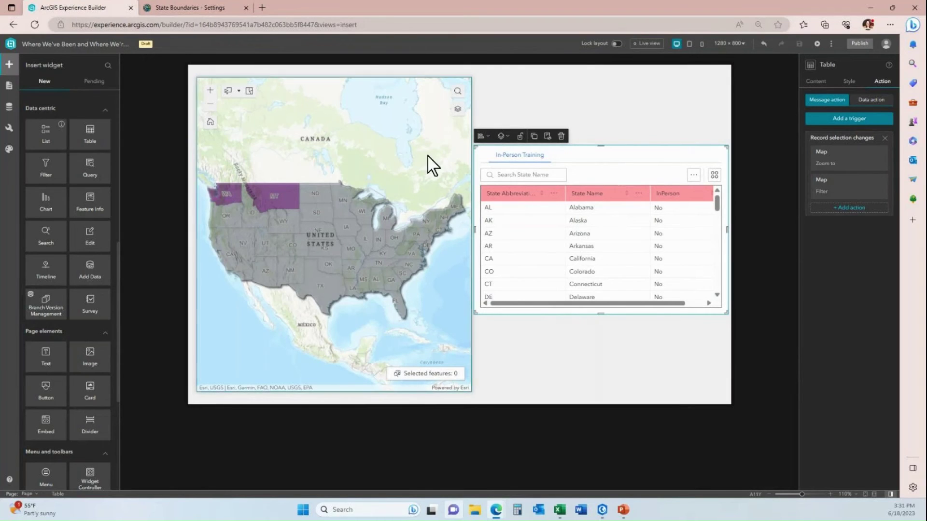
# Step: Remove the map widget's existing record selection changes trigger and save the experience
pyautogui.click(346, 160)
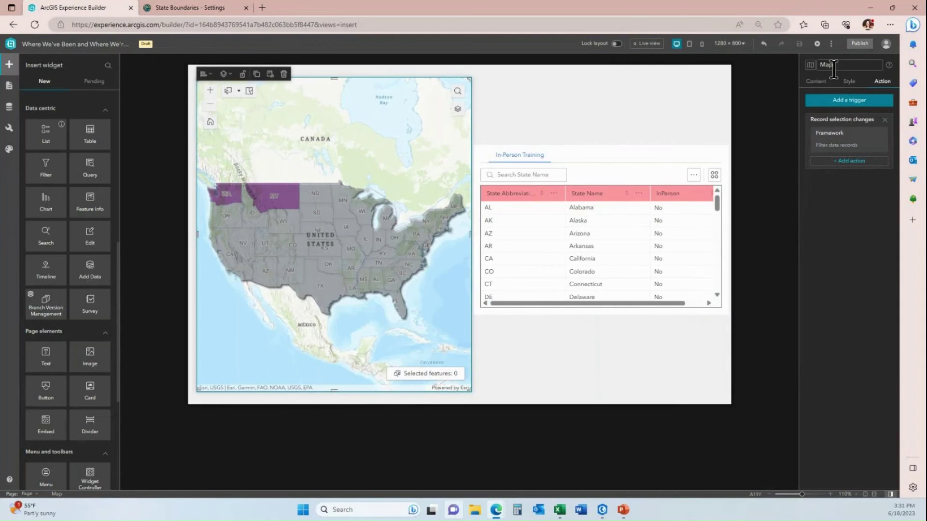
pyautogui.click(885, 119)
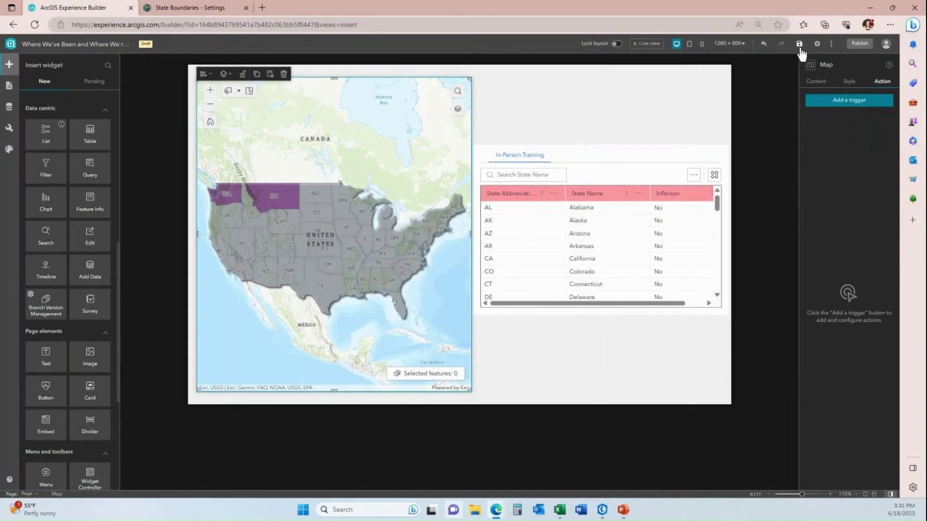
pyautogui.click(799, 44)
# Step: Add a record selection changes trigger to the map widget with a Filter data records action targeting the Framework
pyautogui.click(856, 108)
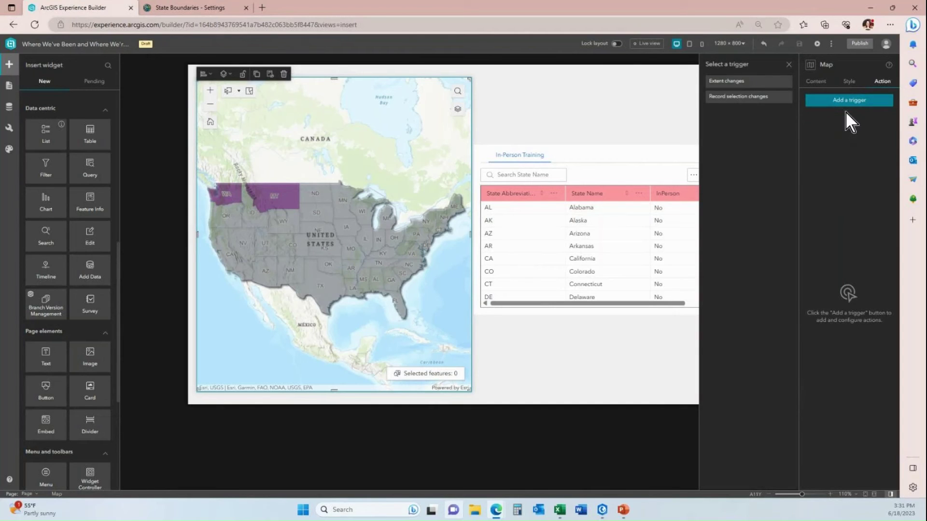
pyautogui.click(743, 99)
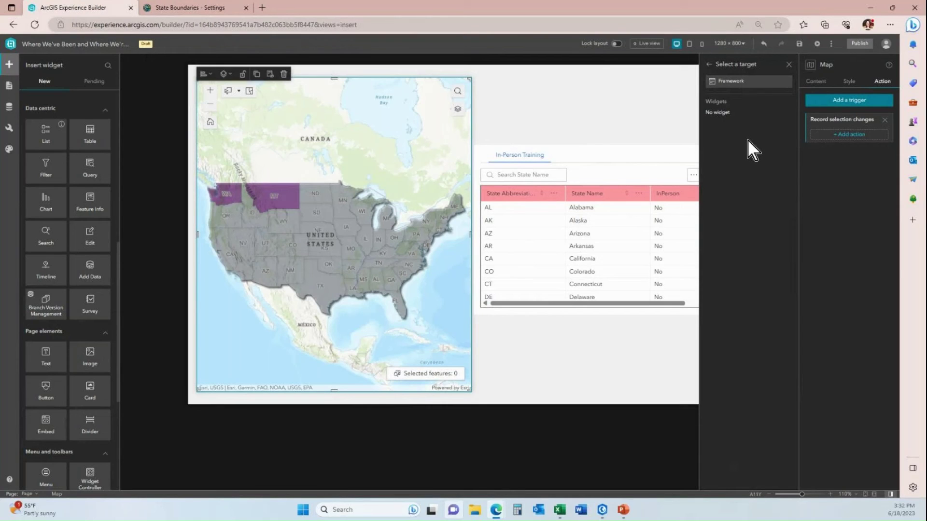
pyautogui.click(739, 81)
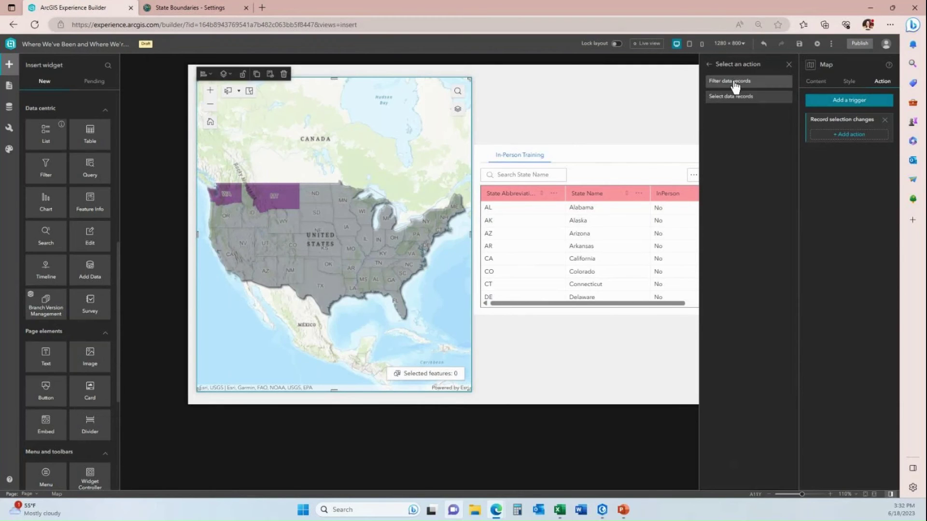
pyautogui.click(734, 82)
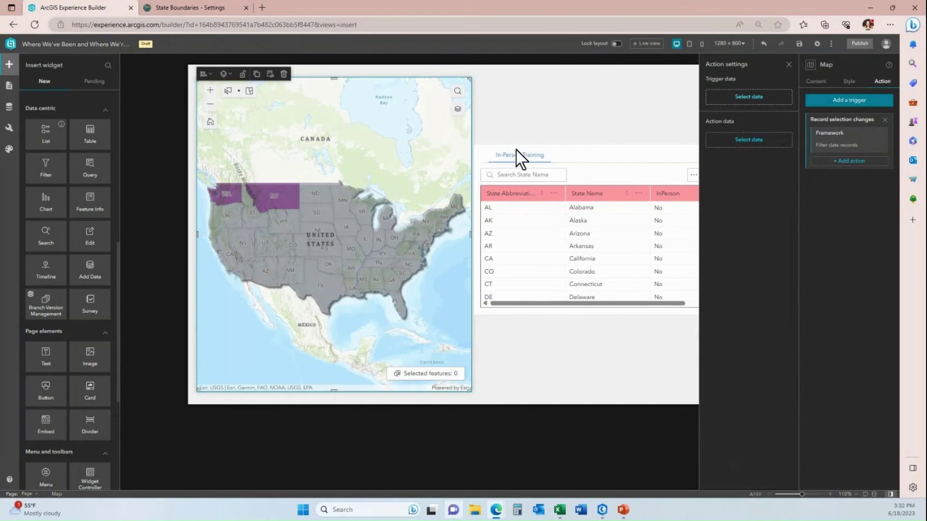
# Step: Set both the trigger data and the action data of the filter action to State Boundaries and save the experience
pyautogui.click(727, 97)
pyautogui.click(711, 100)
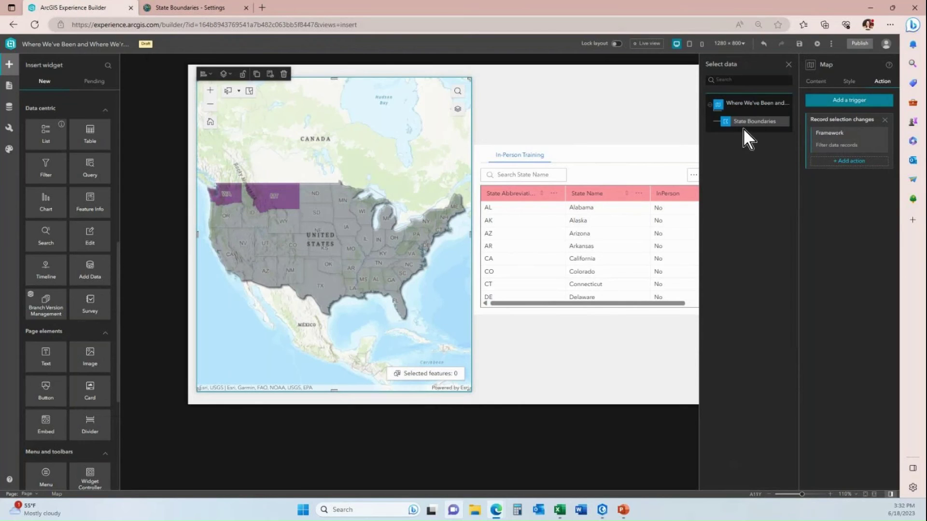
pyautogui.click(754, 127)
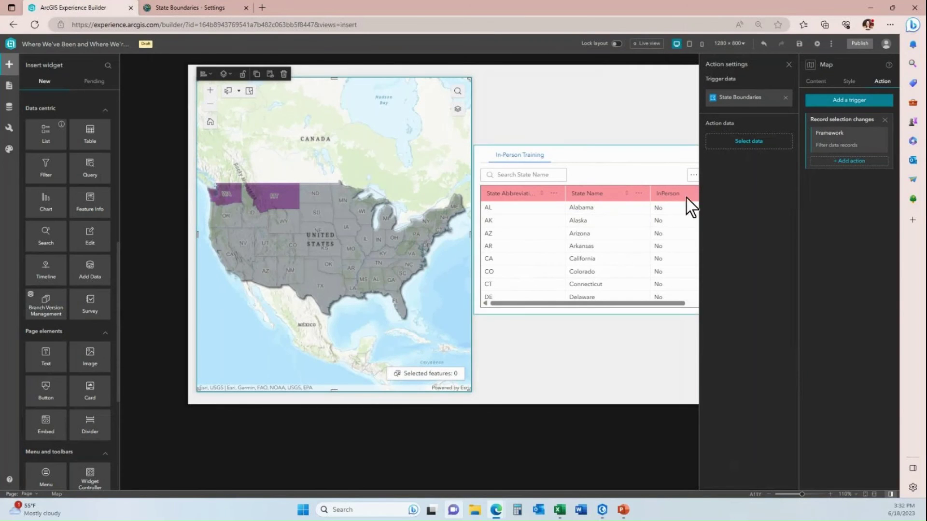
pyautogui.click(724, 146)
pyautogui.click(713, 116)
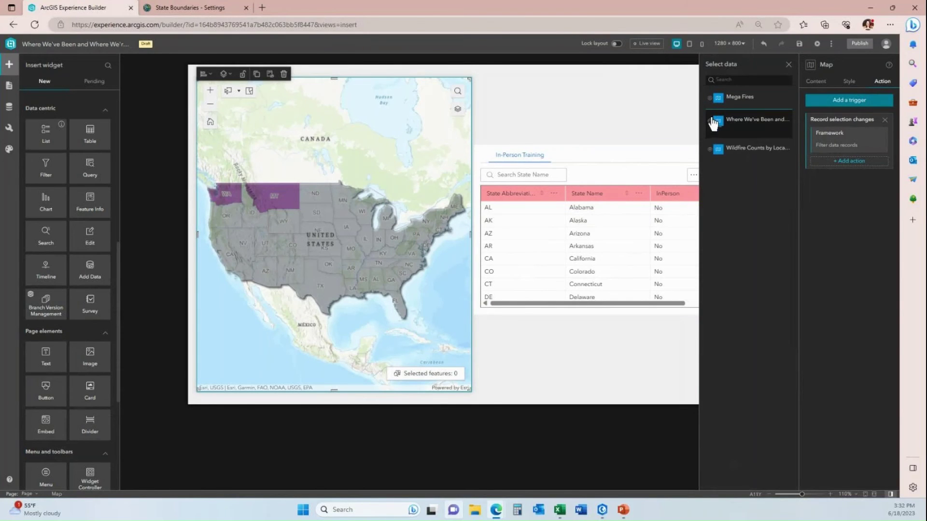
pyautogui.click(748, 143)
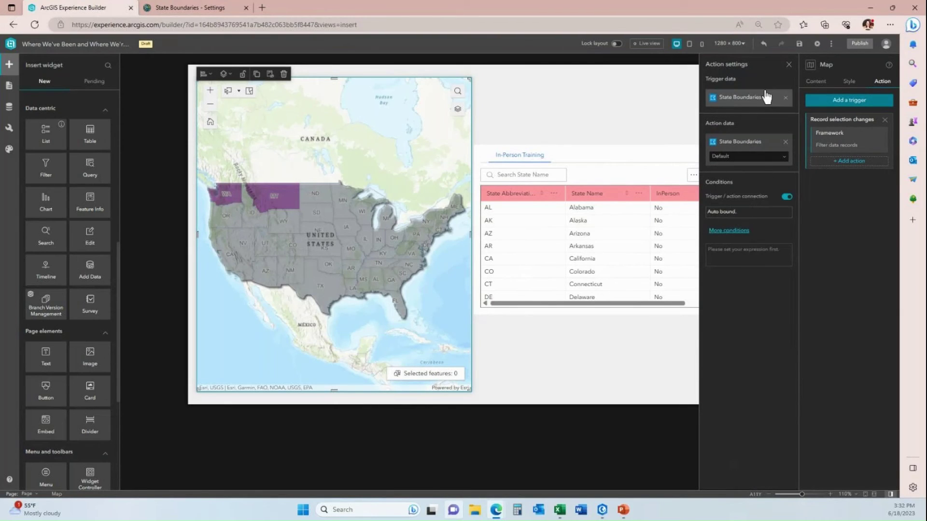
pyautogui.click(788, 64)
pyautogui.click(799, 44)
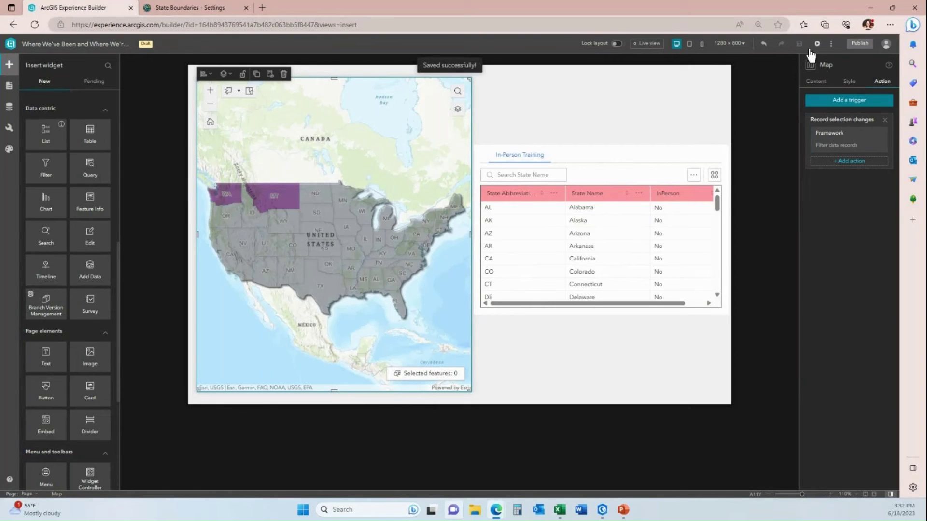
# Step: Preview the draft experience and search the In-Person Training table for Idaho
pyautogui.click(817, 45)
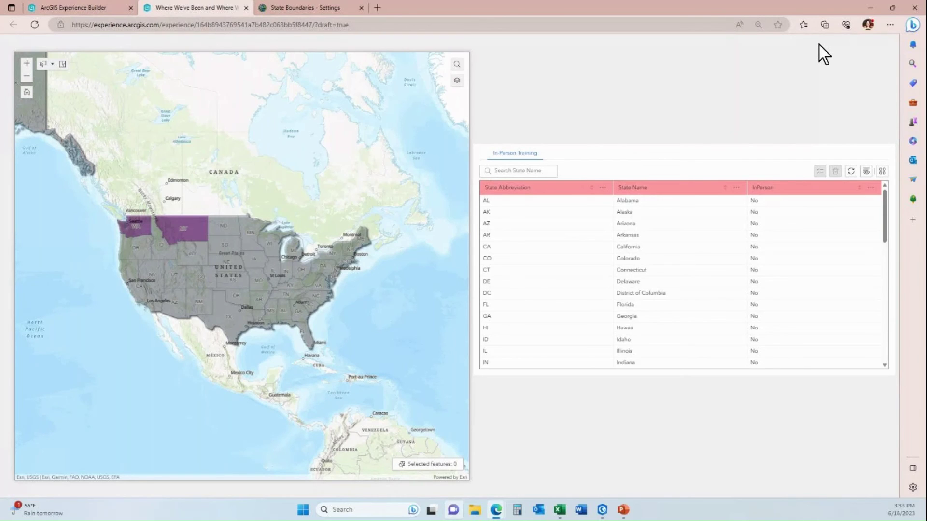
pyautogui.click(519, 170)
pyautogui.write('idaho')
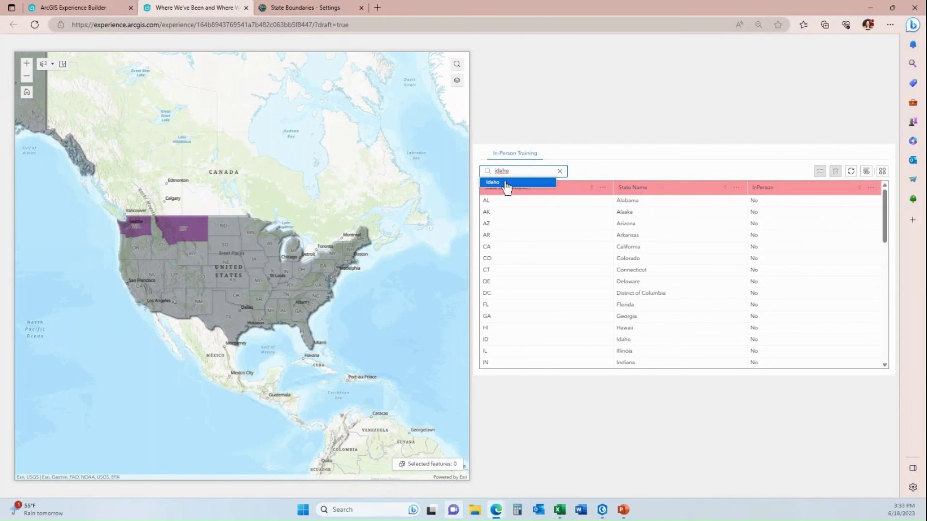
pyautogui.click(506, 185)
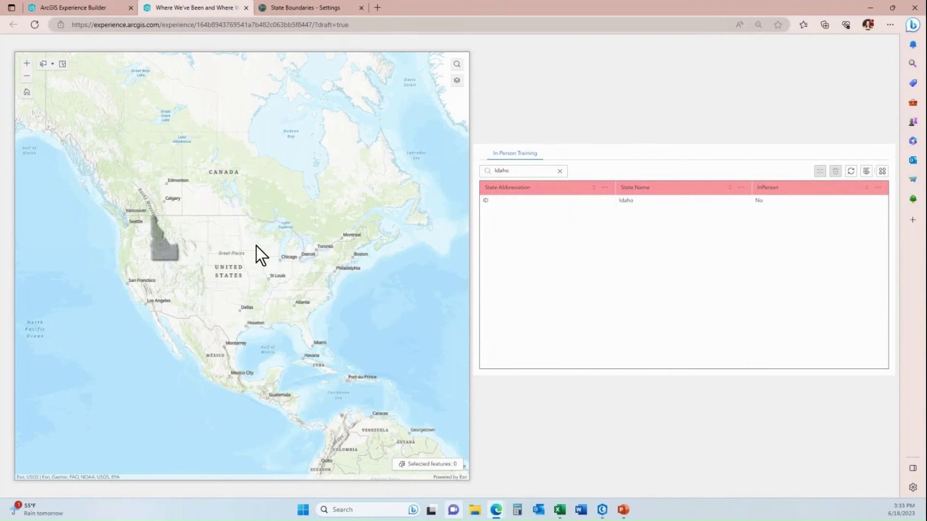
# Step: Select the Idaho record in the table and frame the whole state in the map
pyautogui.click(688, 202)
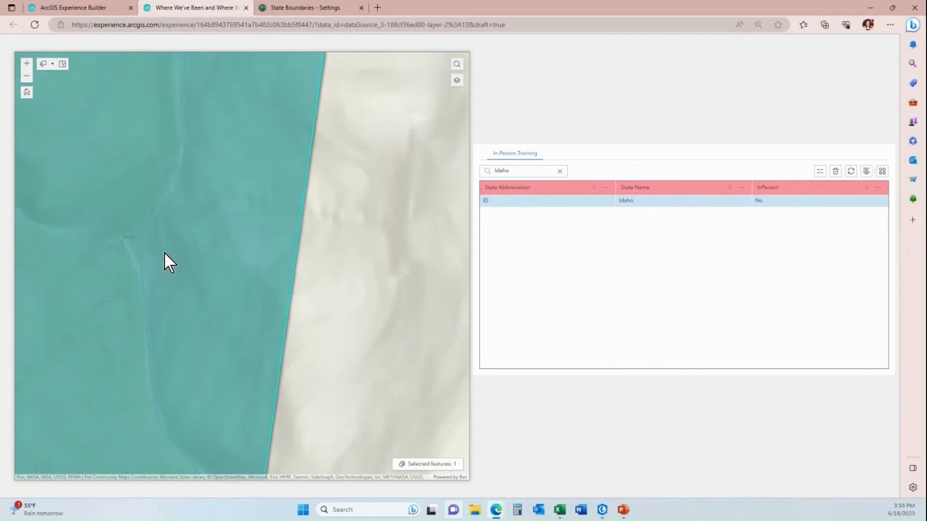
pyautogui.scroll(-5, 202, 271)
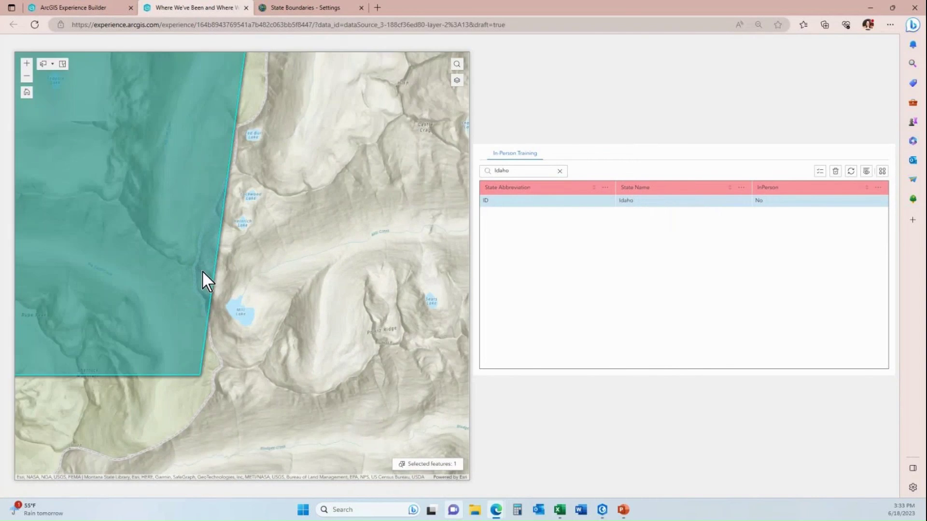
pyautogui.scroll(-2, 202, 270)
pyautogui.scroll(5, 202, 270)
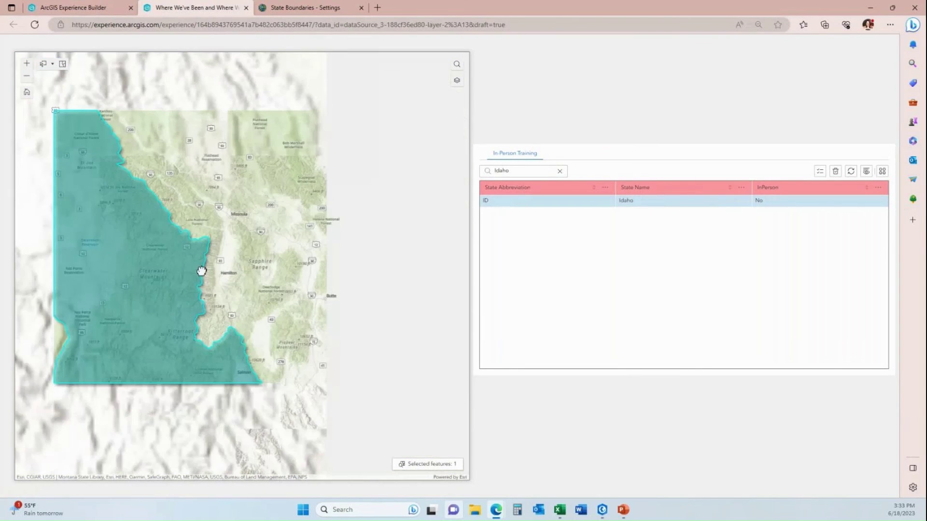
pyautogui.scroll(-3, 226, 264)
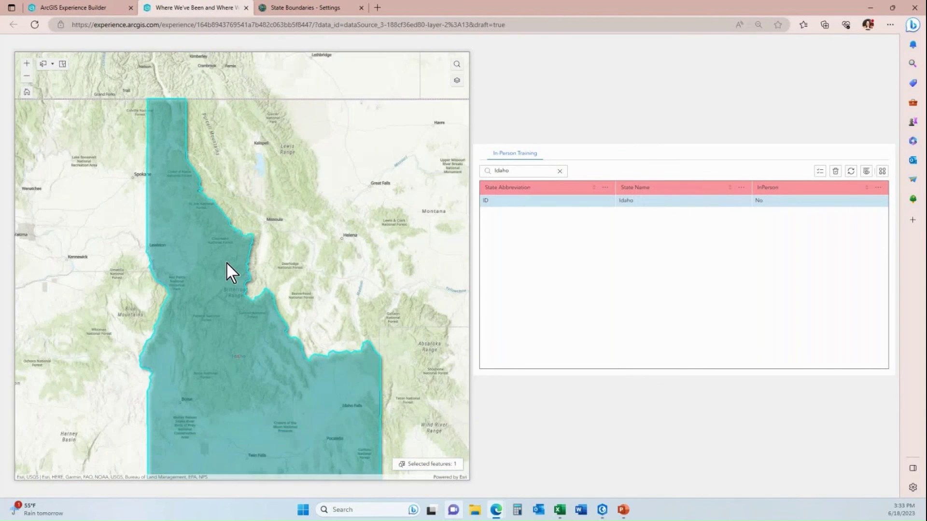
pyautogui.moveTo(220, 266); pyautogui.dragTo(210, 247)
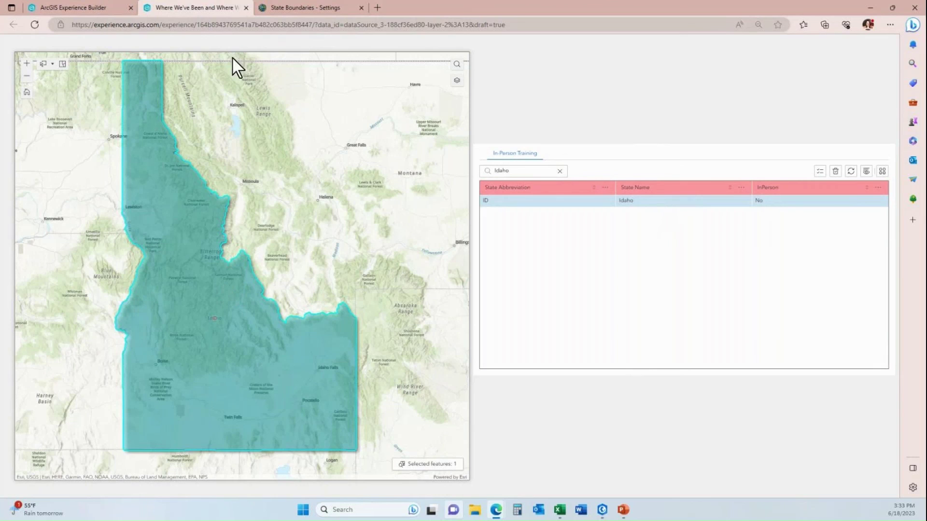
# Step: Set Idaho's InPerson value to Yes in the table and reload the preview page
pyautogui.doubleClick(773, 203)
pyautogui.click(773, 203)
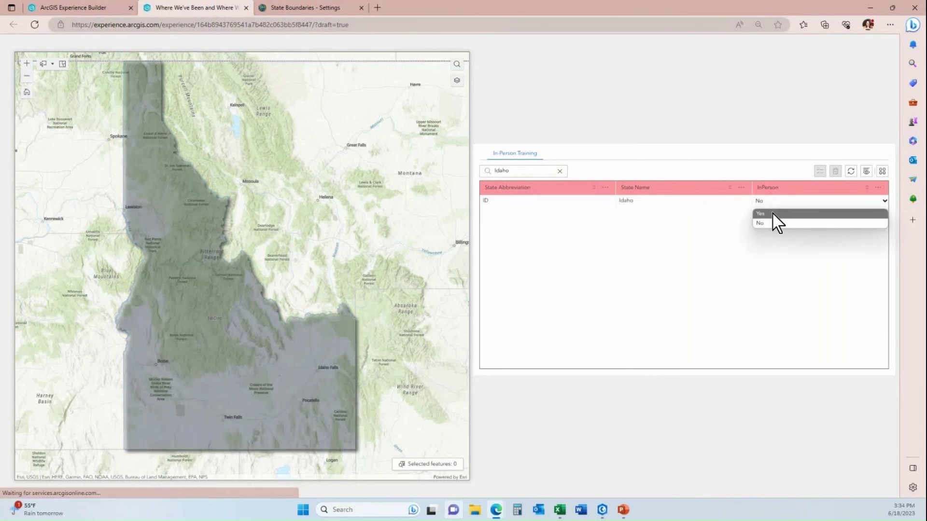
pyautogui.click(774, 214)
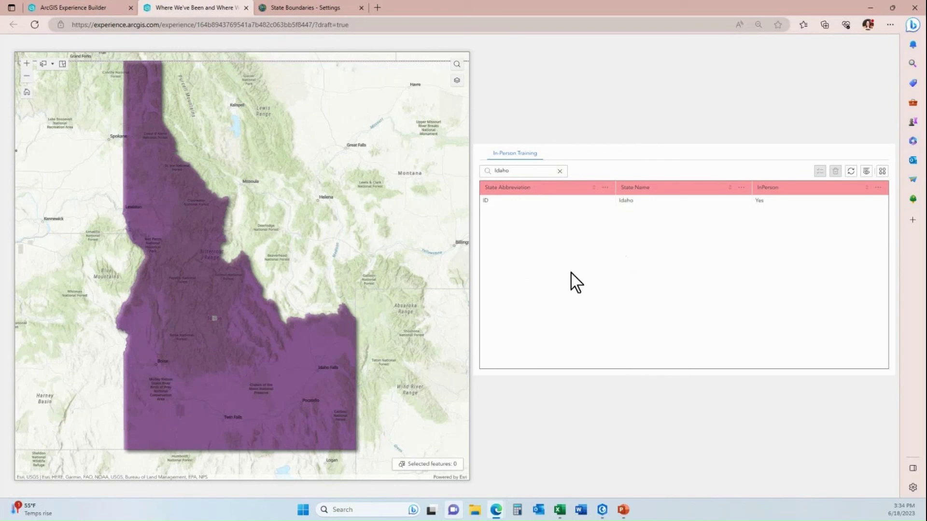
pyautogui.click(35, 25)
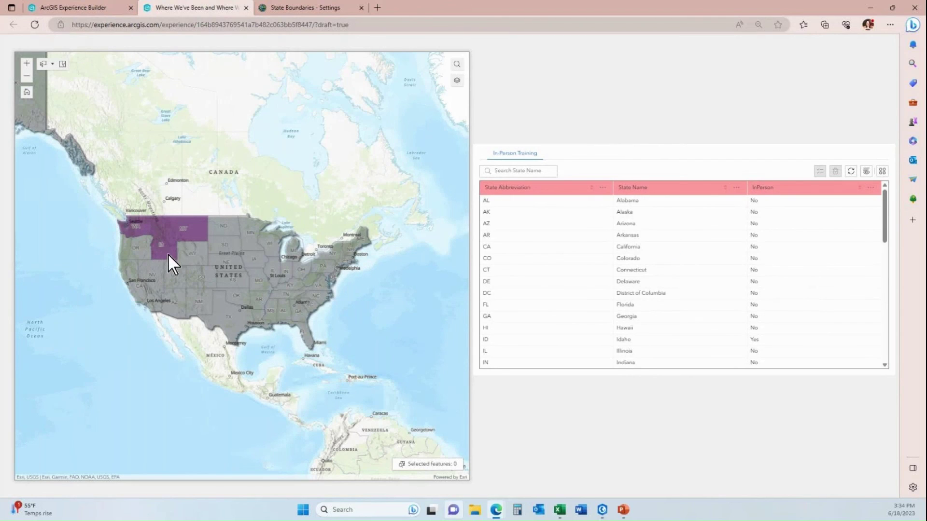
# Step: Select Oregon on the map, set its InPerson value to Yes in the table, and clear the map selection
pyautogui.click(136, 250)
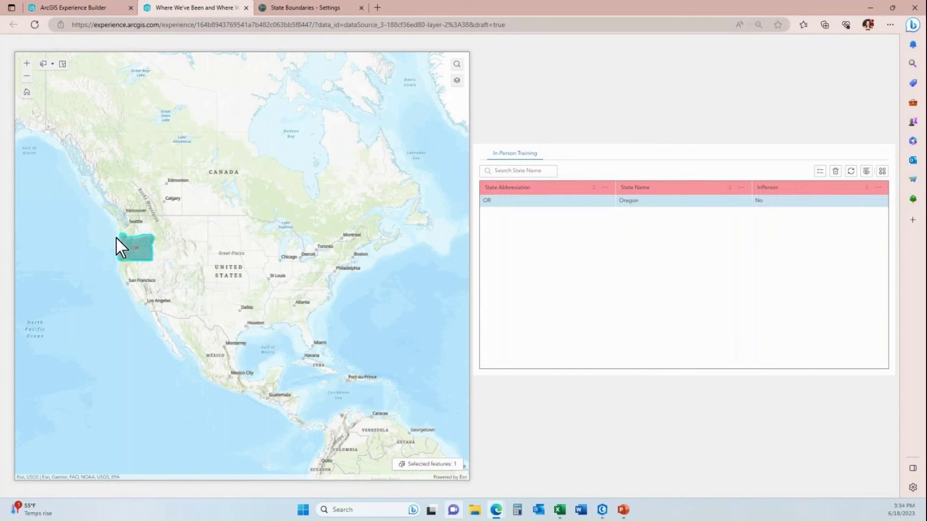
pyautogui.click(824, 203)
pyautogui.click(791, 214)
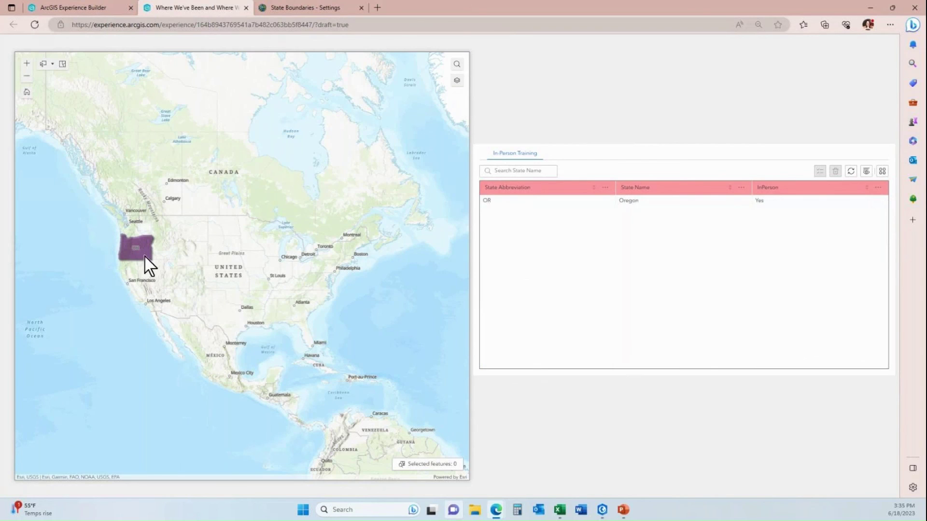
pyautogui.click(63, 65)
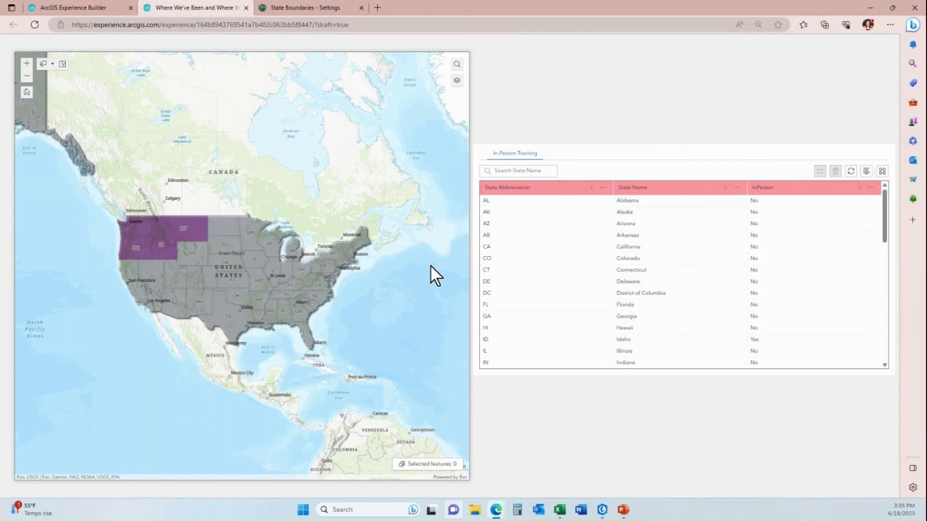